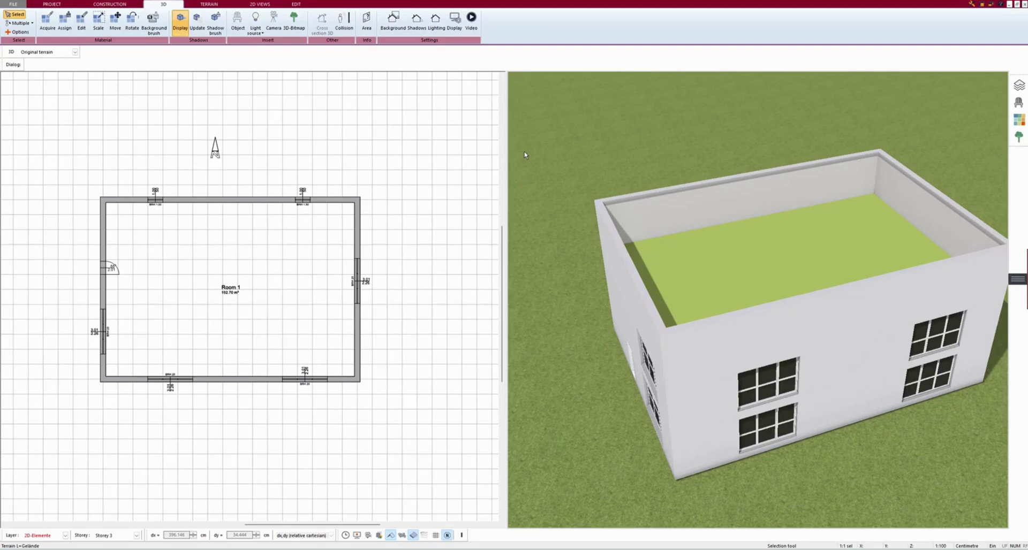
Make Storey 4 the active storey in the storey manager
{"action": "left_click", "coordinate": [379, 134]}
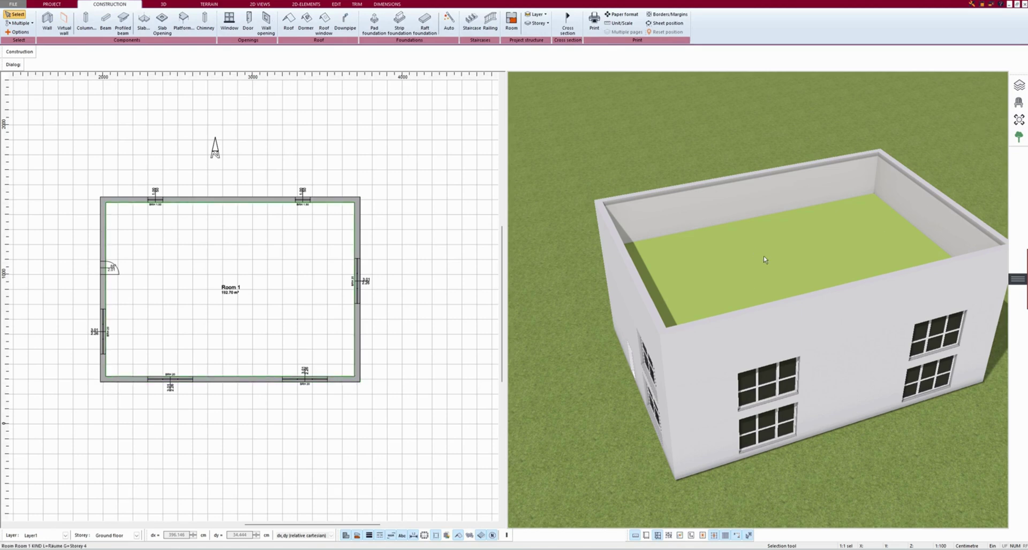
{"action": "left_click", "coordinate": [1021, 85]}
{"action": "left_click", "coordinate": [1019, 85]}
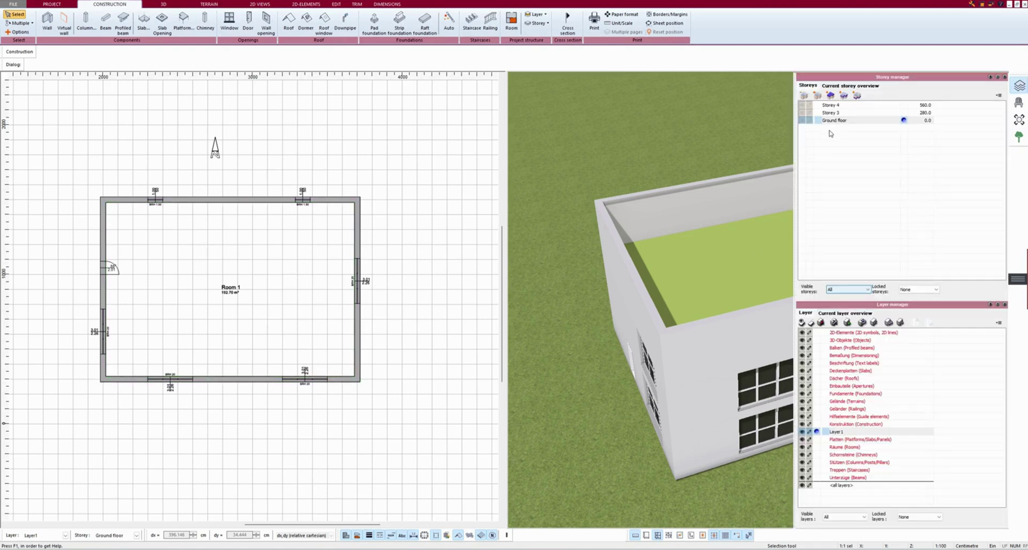
{"action": "left_click", "coordinate": [1019, 86]}
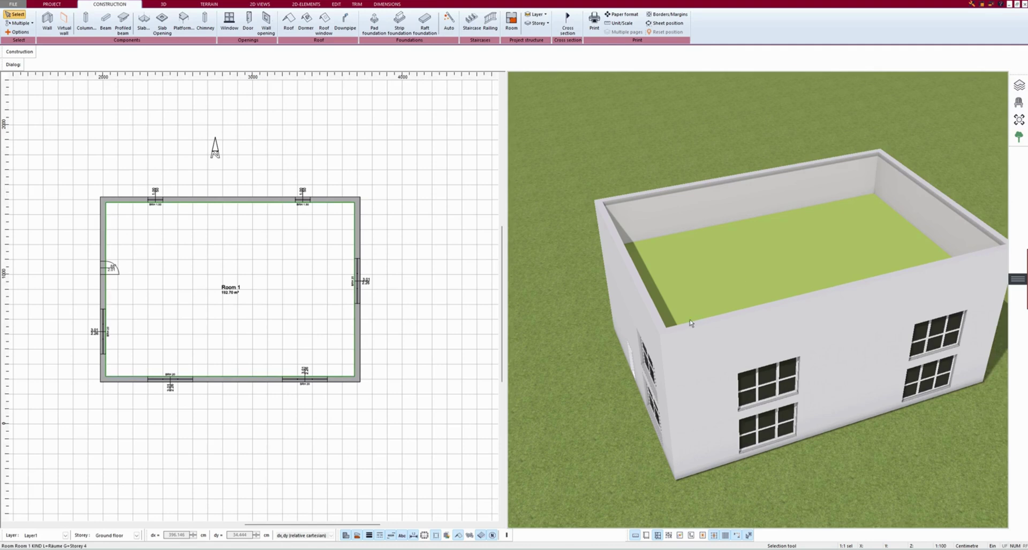
{"action": "left_click_drag", "start_coordinate": [581, 332], "coordinate": [663, 329]}
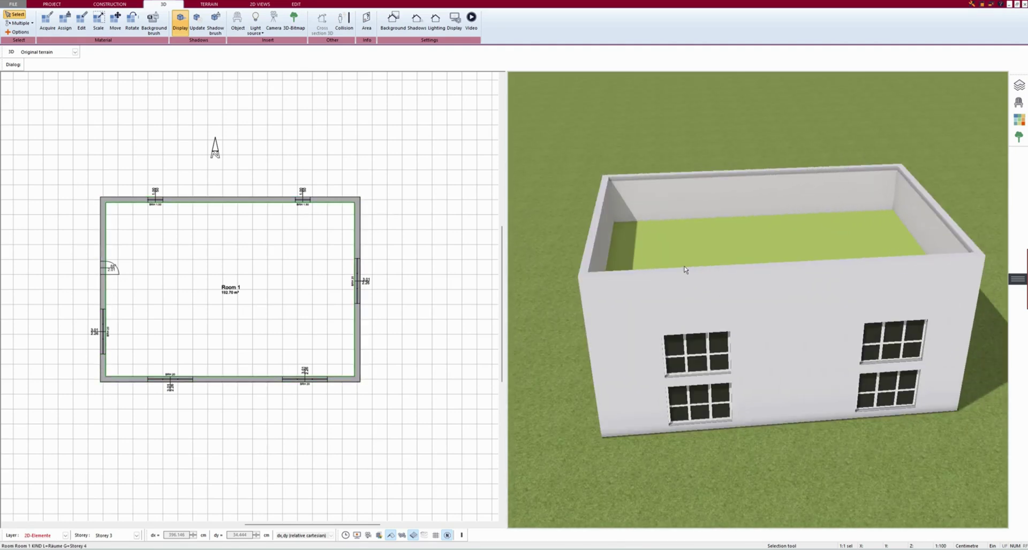
{"action": "left_click", "coordinate": [297, 152]}
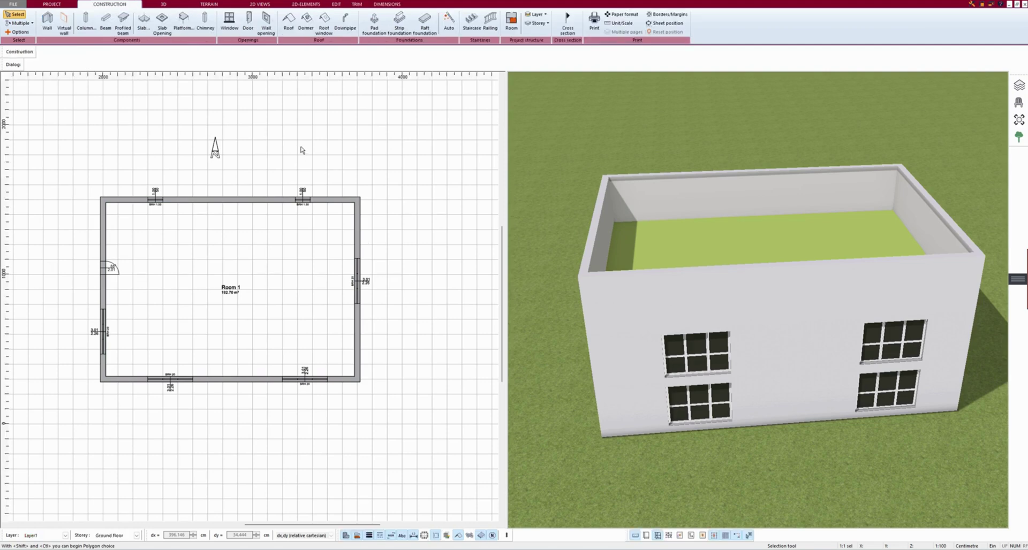
{"action": "left_click", "coordinate": [1019, 85]}
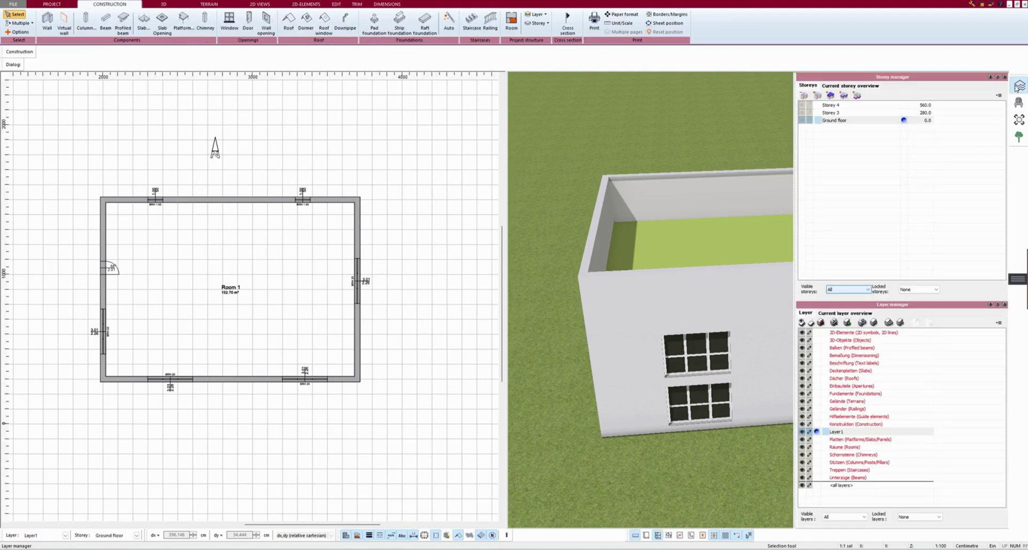
{"action": "left_click", "coordinate": [903, 105]}
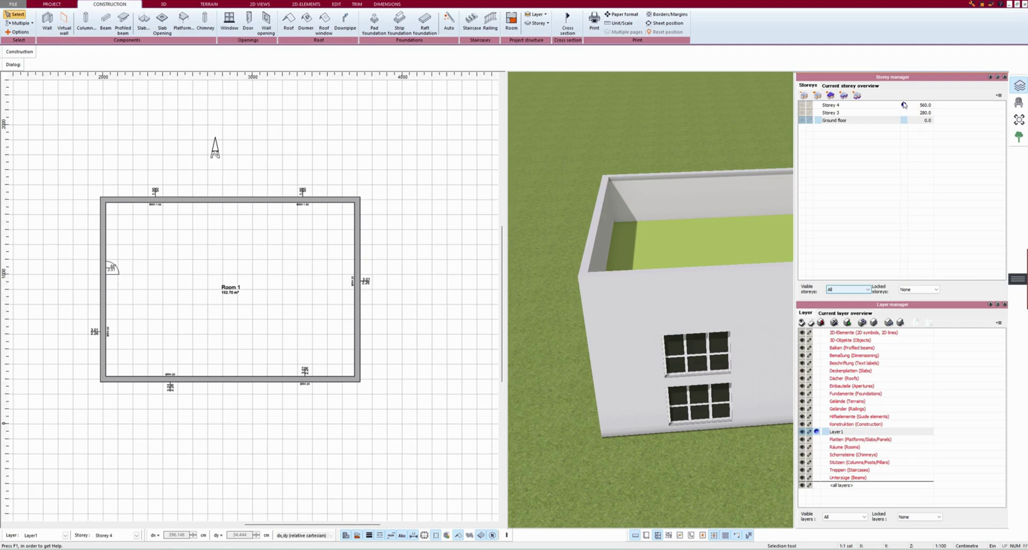
{"action": "left_click", "coordinate": [862, 106]}
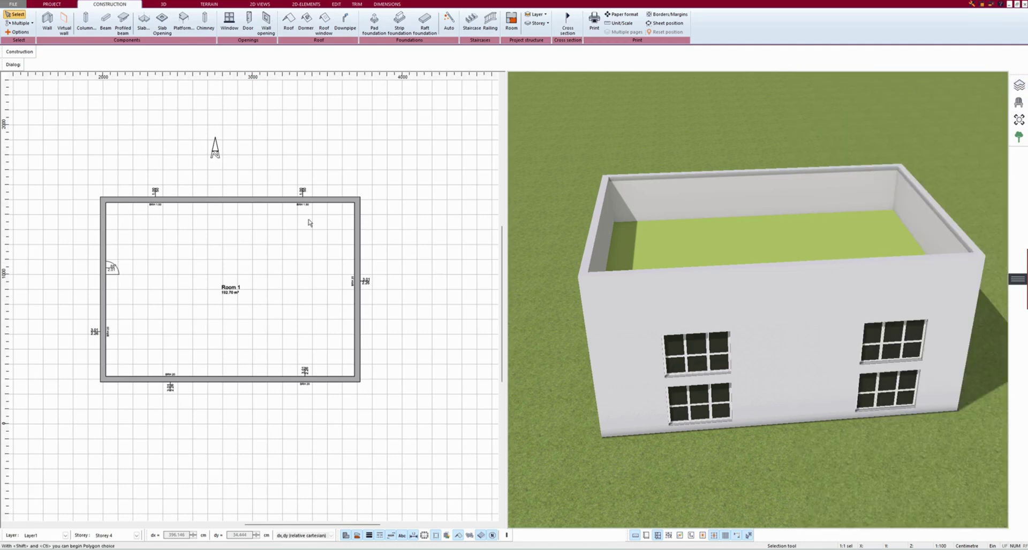
Place a Roof A Recess outer constr. roof over the building's outer walls using automatic outline recognition
{"action": "left_click", "coordinate": [289, 24]}
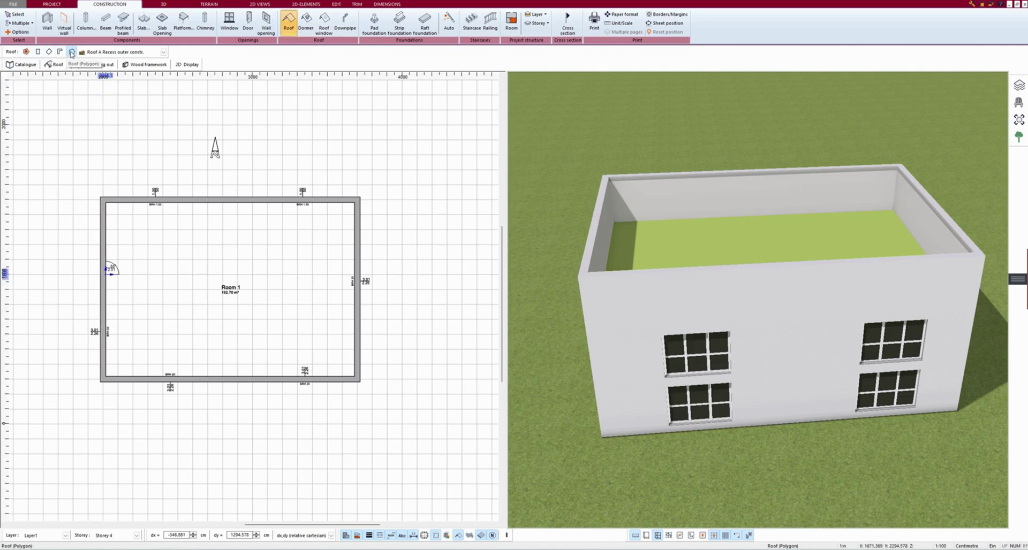
{"action": "left_click", "coordinate": [70, 54]}
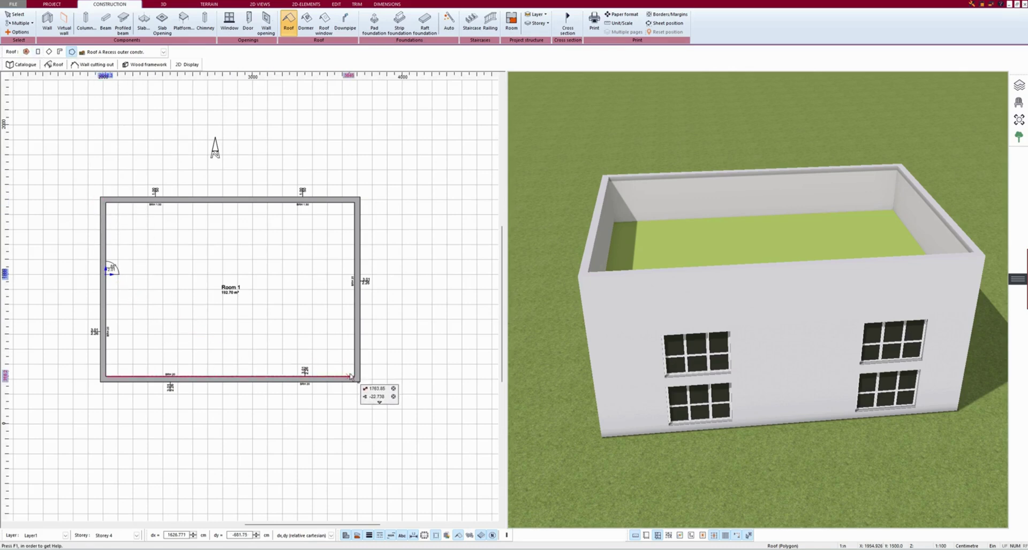
{"action": "left_click", "coordinate": [19, 33]}
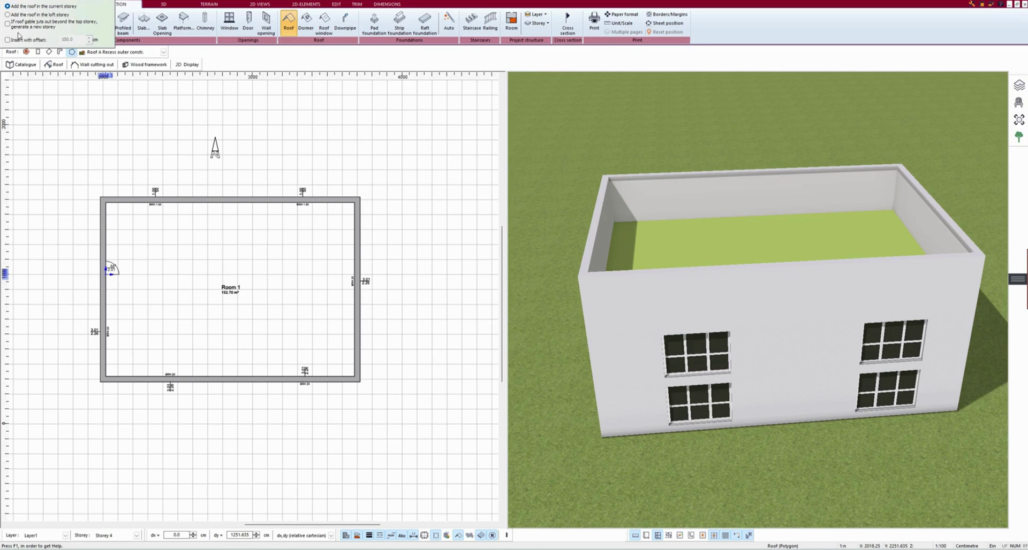
{"action": "left_click_drag", "start_coordinate": [43, 0], "coordinate": [181, 145]}
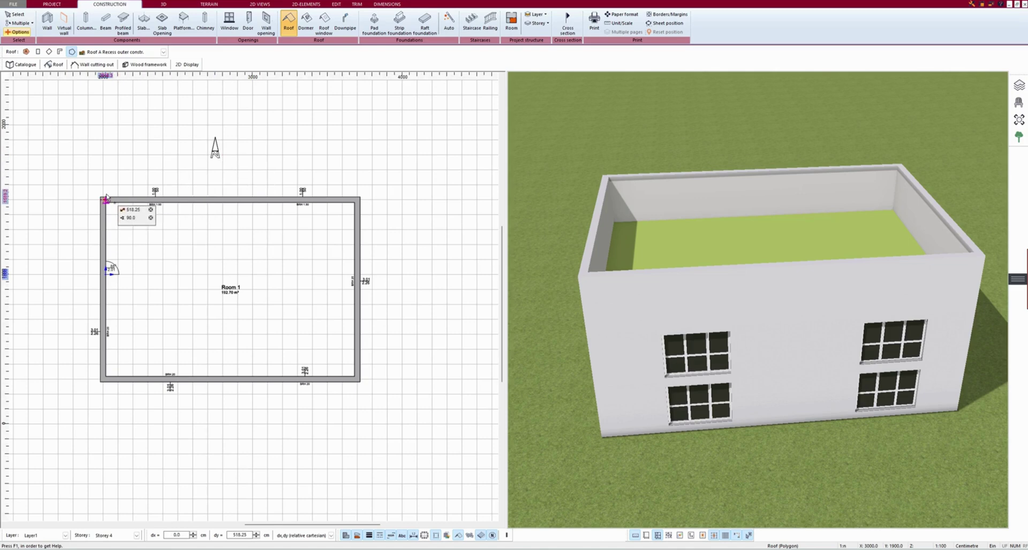
{"action": "left_click", "coordinate": [26, 52]}
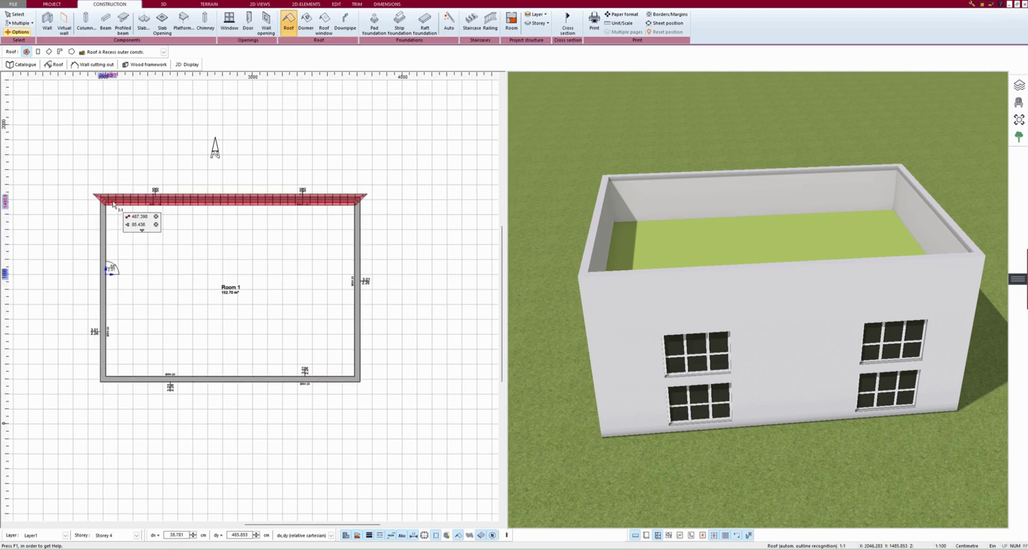
{"action": "left_click", "coordinate": [359, 227]}
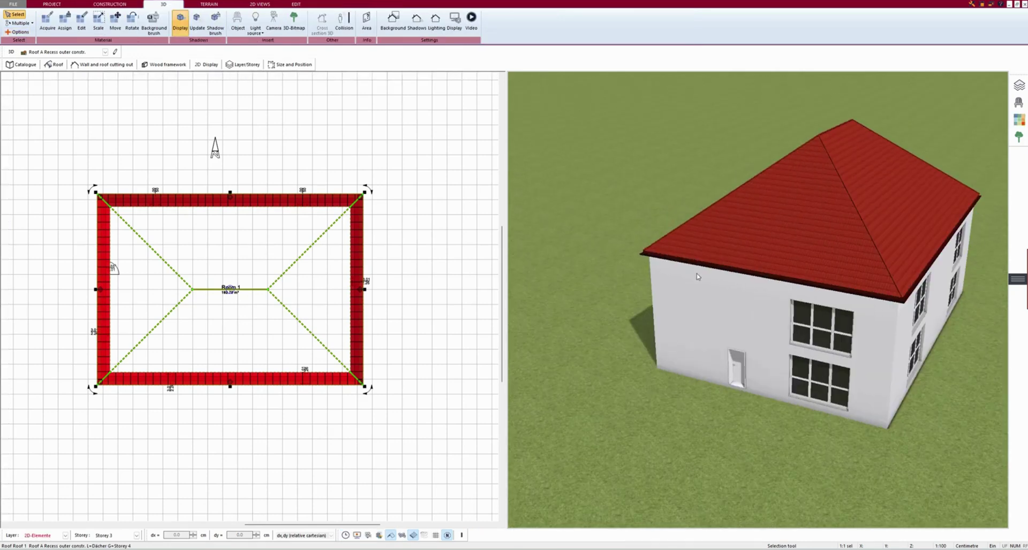
Deselect the roof and set its wood framework to Show in the 3D view
{"action": "left_click_drag", "start_coordinate": [698, 276], "coordinate": [685, 274]}
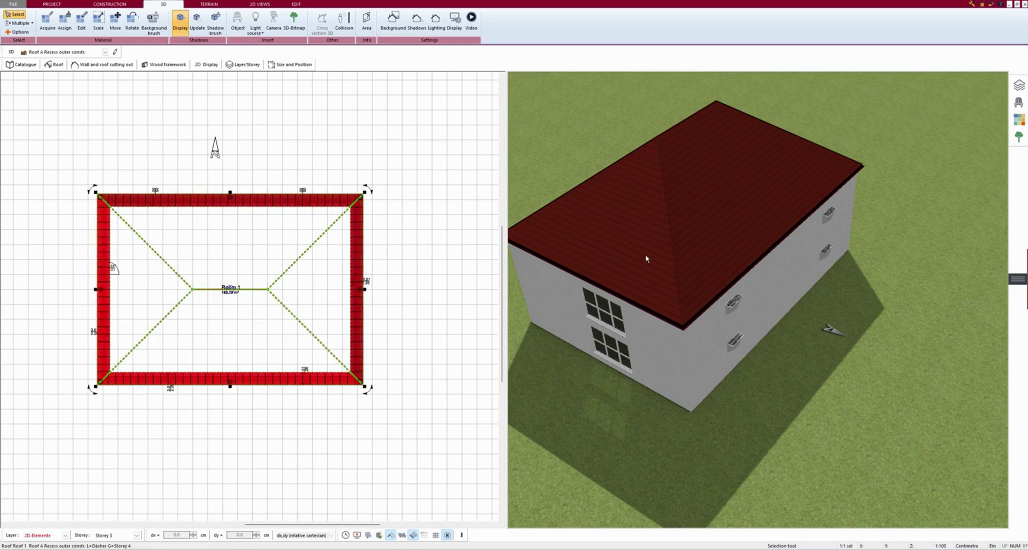
{"action": "left_click", "coordinate": [898, 374]}
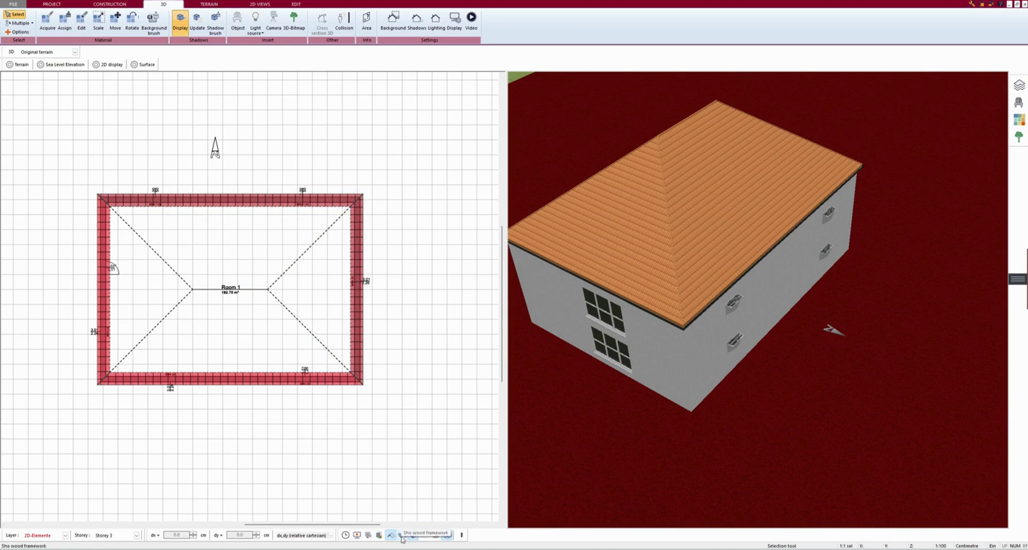
{"action": "left_click", "coordinate": [402, 538]}
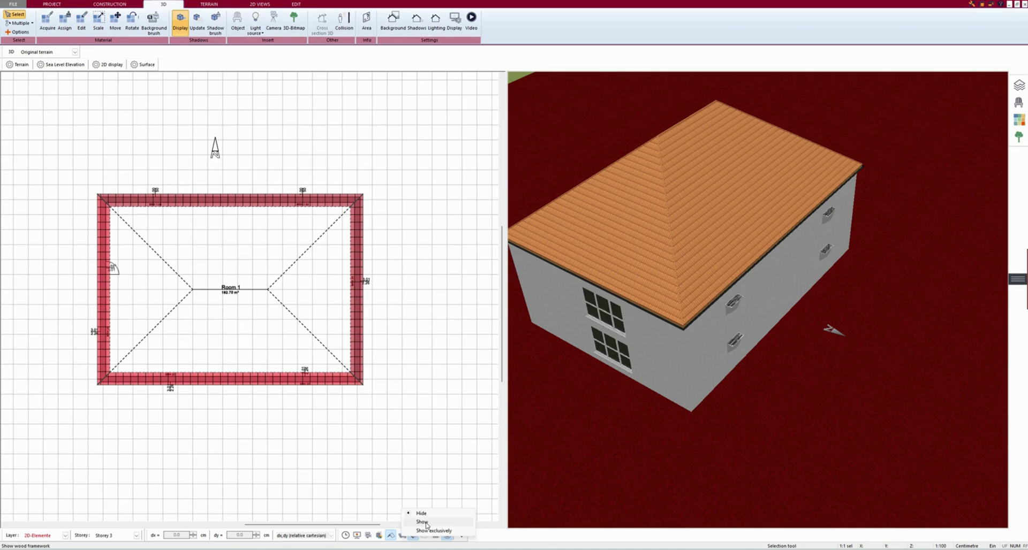
{"action": "left_click", "coordinate": [423, 523]}
{"action": "left_click_drag", "start_coordinate": [637, 356], "coordinate": [635, 354]}
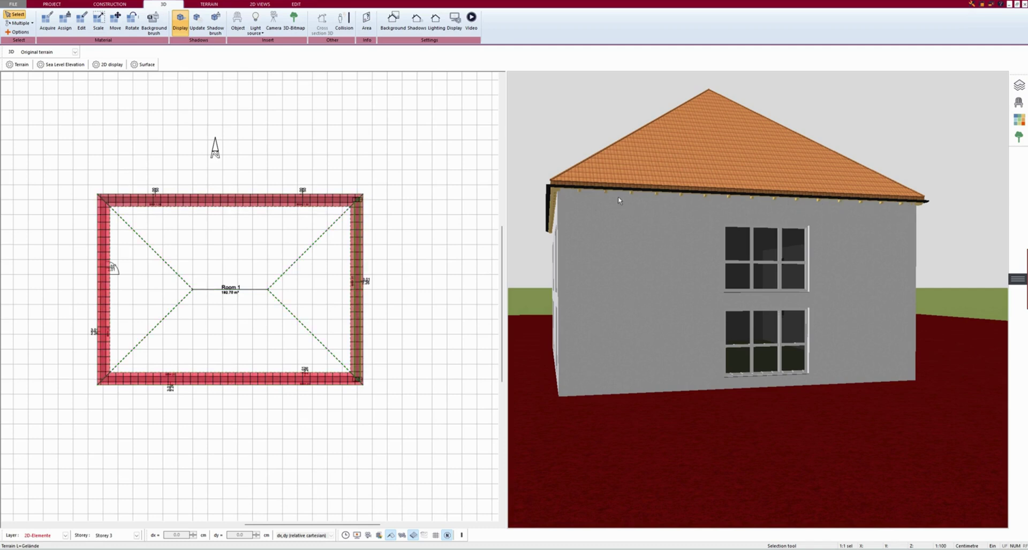
Hide the roof's wood framework in the 3D view, and show it again
{"action": "left_click", "coordinate": [402, 536]}
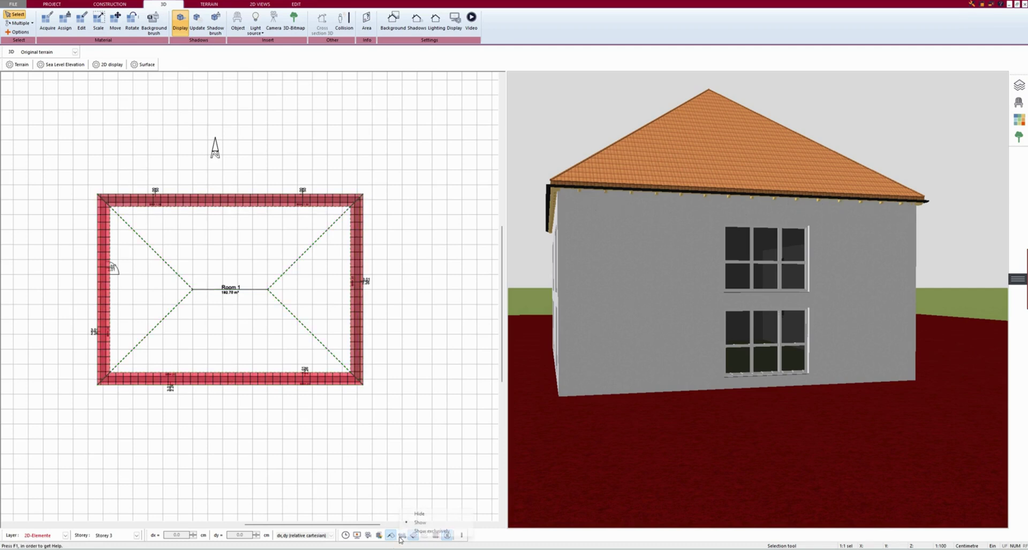
{"action": "left_click", "coordinate": [422, 517]}
{"action": "left_click", "coordinate": [402, 536]}
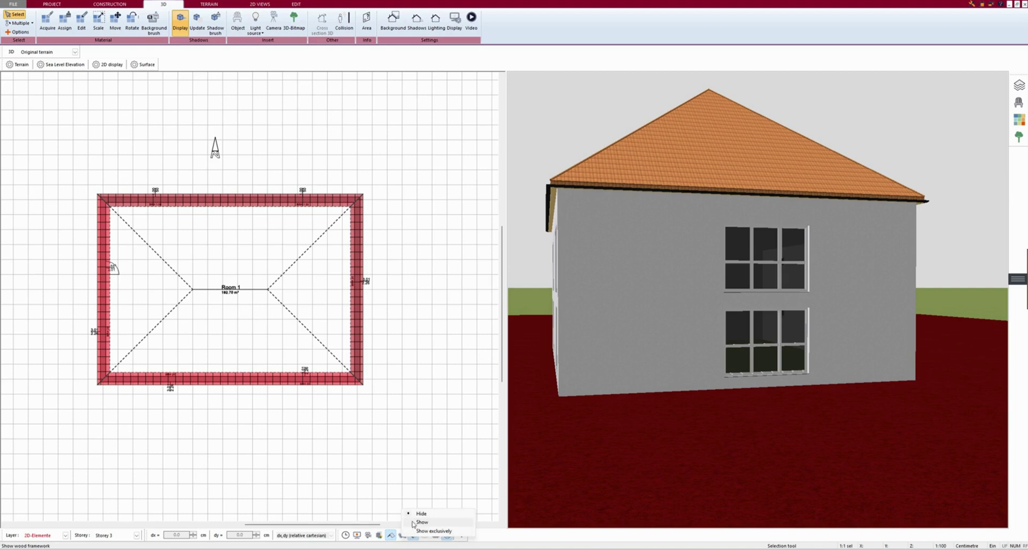
{"action": "left_click", "coordinate": [415, 523]}
{"action": "left_click_drag", "start_coordinate": [683, 230], "coordinate": [594, 412]}
{"action": "scroll", "coordinate": [739, 308], "scroll_direction": "down", "scroll_amount": 5}
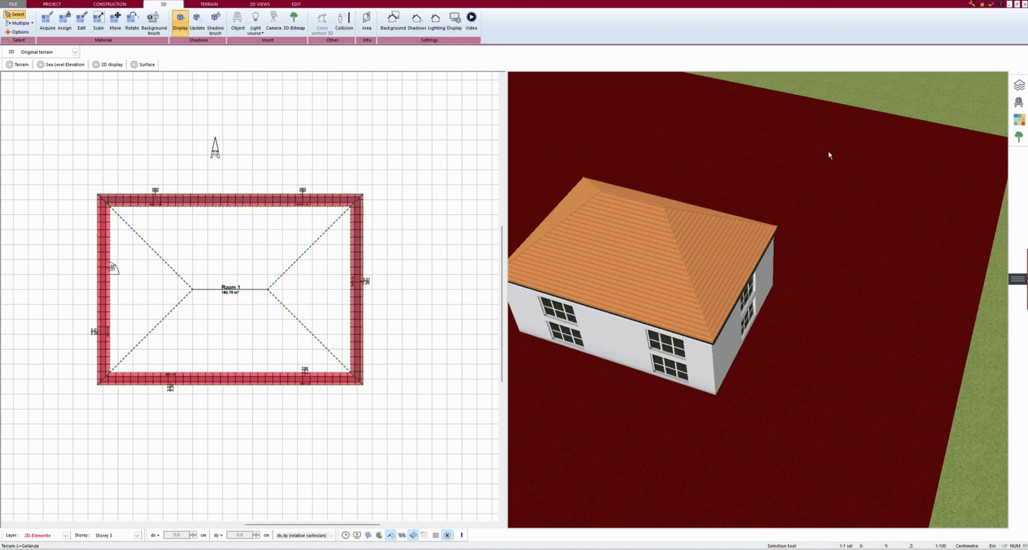
Select the hip roof in the 3D view and open its general roof properties to examine the Move roof over setting
{"action": "left_click", "coordinate": [678, 276]}
{"action": "left_click", "coordinate": [677, 274]}
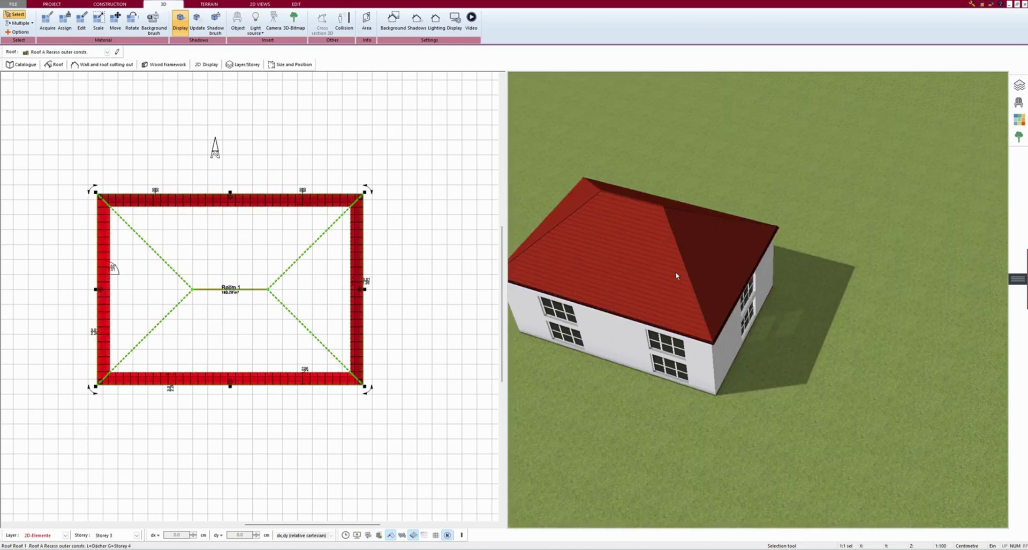
{"action": "mouse_move", "coordinate": [606, 274]}
{"action": "left_mouse_down"}
{"action": "mouse_move", "coordinate": [622, 287]}
{"action": "mouse_move", "coordinate": [599, 283]}
{"action": "left_mouse_up"}
{"action": "left_click", "coordinate": [54, 64]}
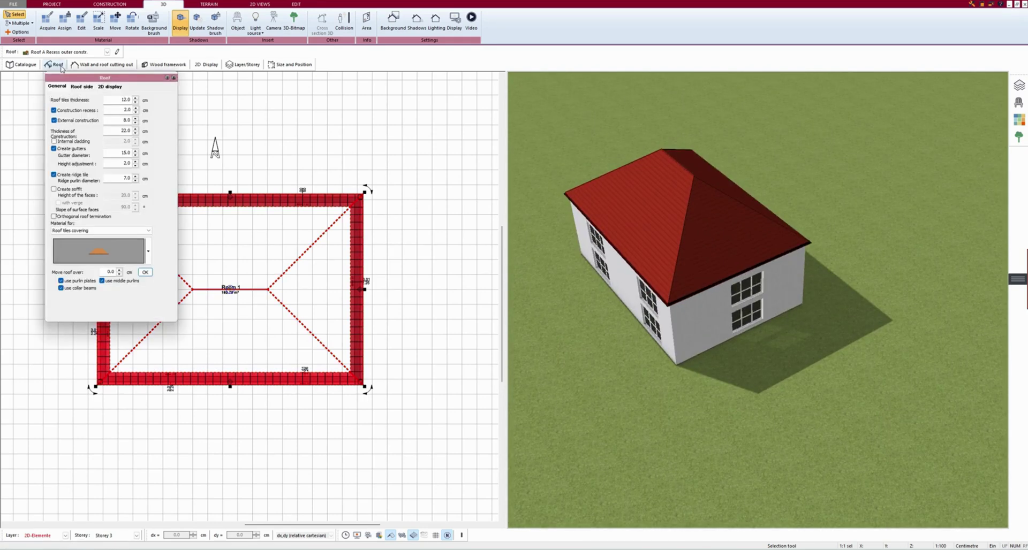
{"action": "left_click_drag", "start_coordinate": [140, 79], "coordinate": [167, 101]}
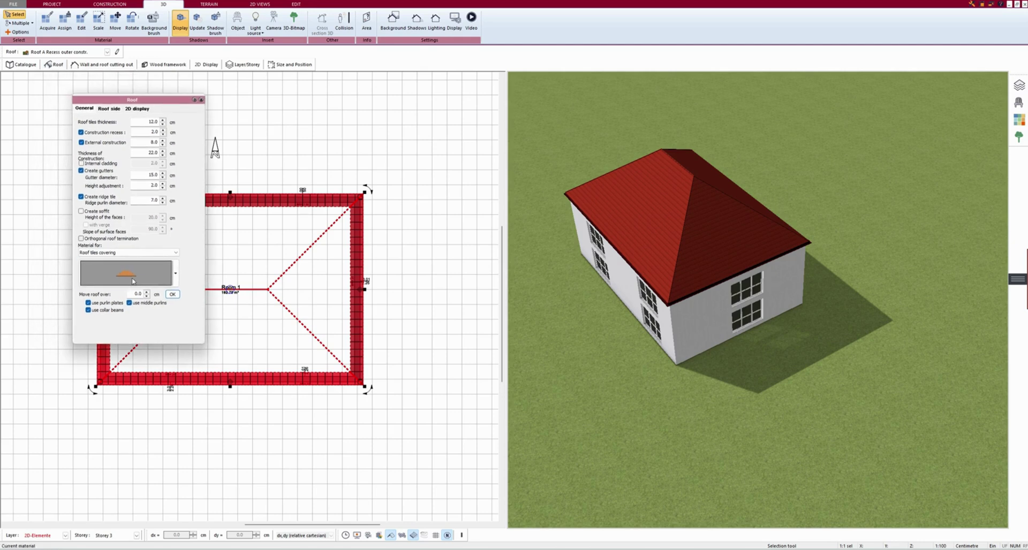
{"action": "left_click", "coordinate": [137, 295]}
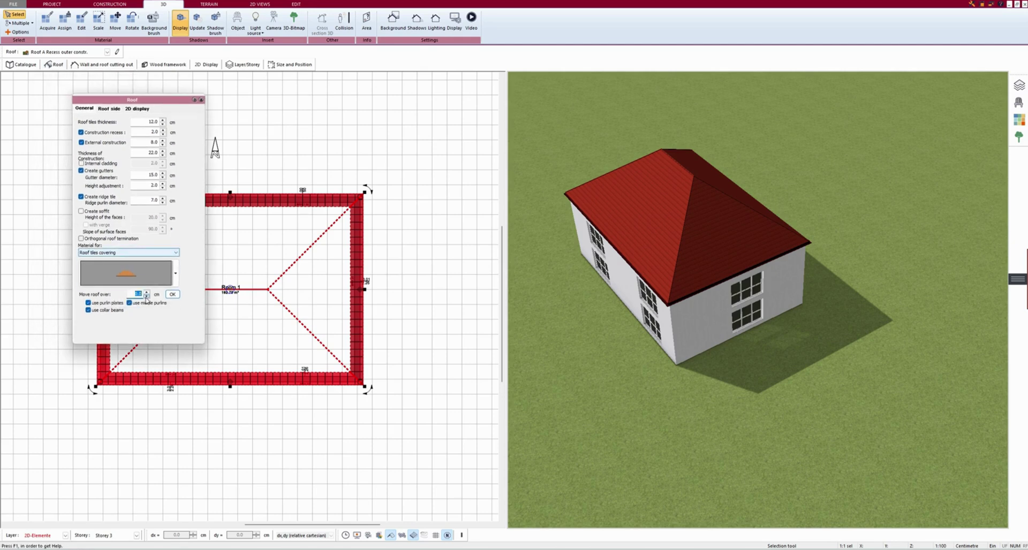
{"action": "scroll", "coordinate": [666, 268], "scroll_direction": "up", "scroll_amount": 3}
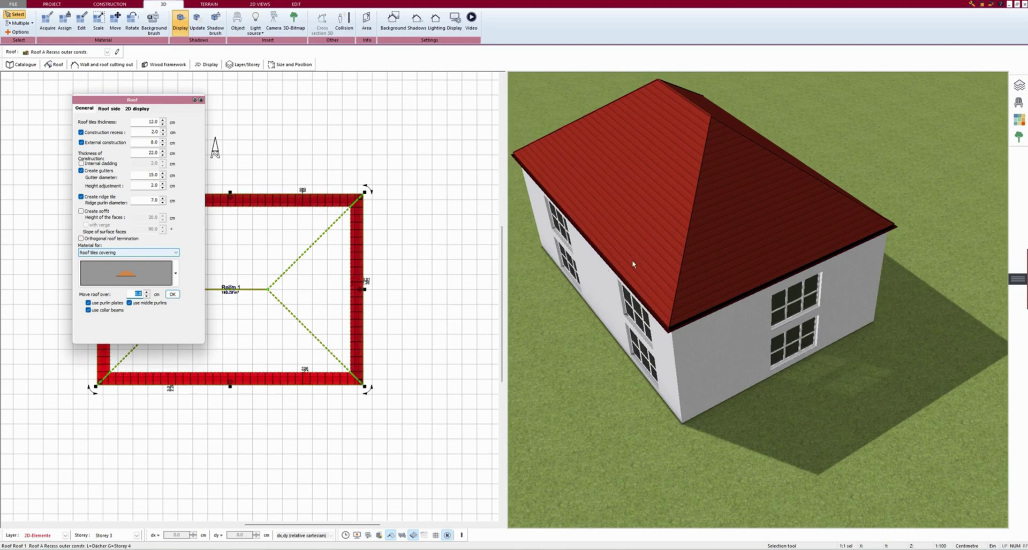
{"action": "left_click_drag", "start_coordinate": [687, 243], "coordinate": [678, 246]}
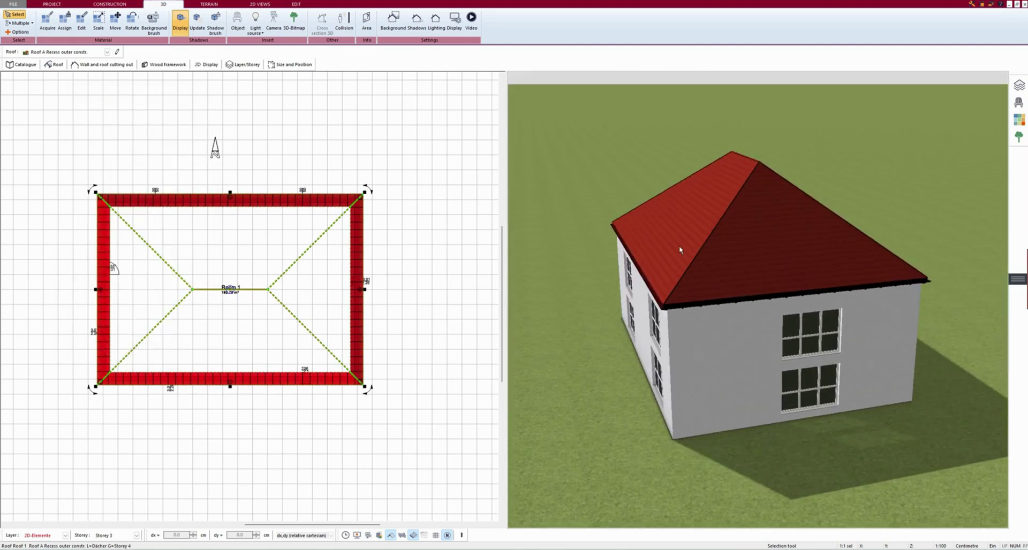
Move the selected roof up by 50 cm with the Move roof over setting
{"action": "left_click", "coordinate": [55, 64]}
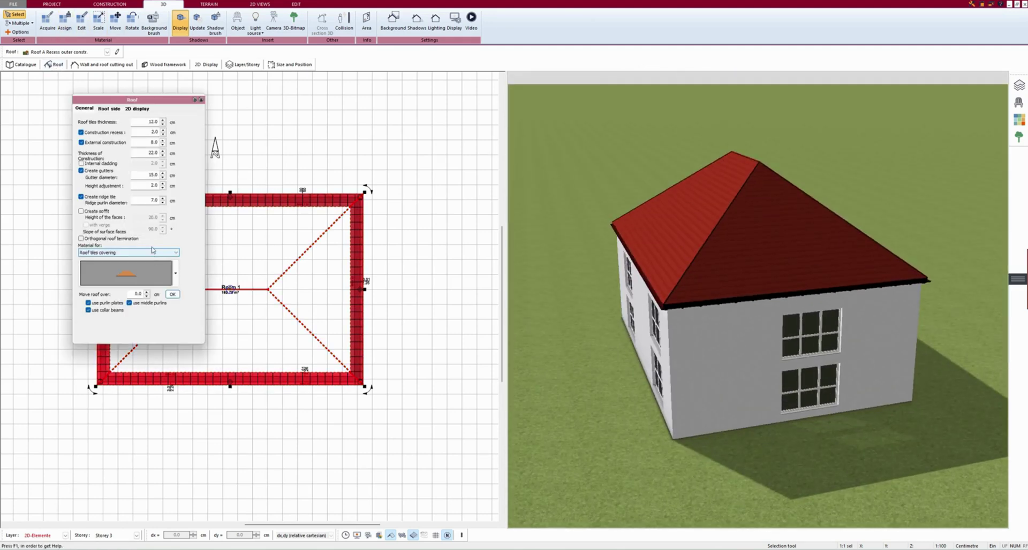
{"action": "double_click", "coordinate": [137, 295]}
{"action": "type", "text": "50"}
{"action": "left_click", "coordinate": [172, 294]}
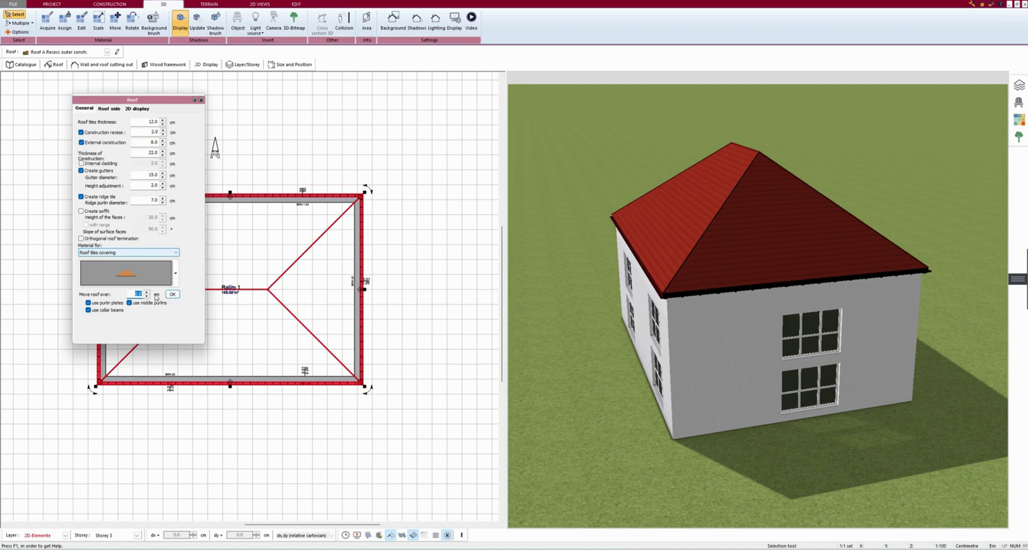
Move the selected roof by -50 cm with the Move roof over setting
{"action": "double_click", "coordinate": [133, 295]}
{"action": "type", "text": "-50"}
{"action": "left_click", "coordinate": [172, 294]}
Choose the roof's south side in the roof side settings and set its overhang to 30 cm
{"action": "left_click", "coordinate": [108, 108]}
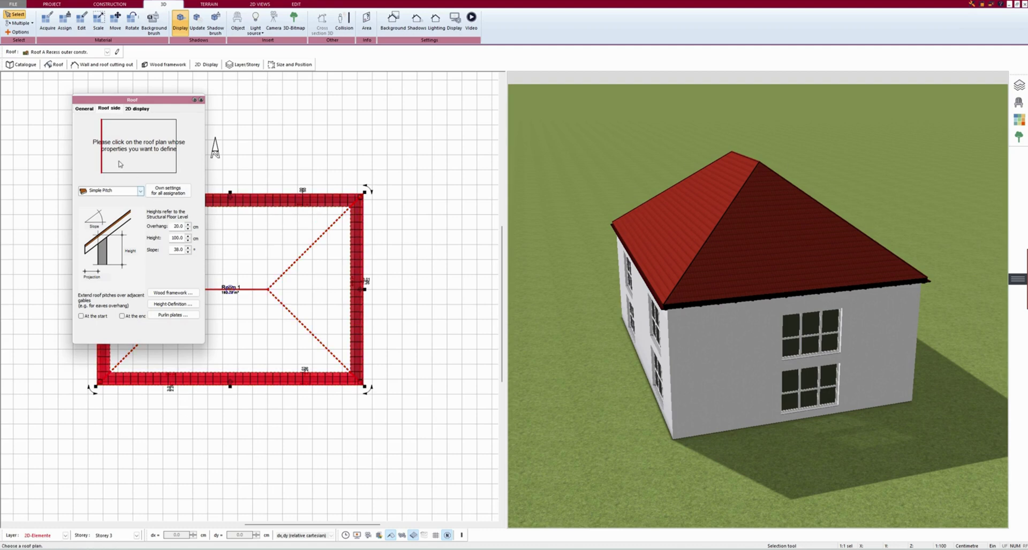
{"action": "left_click_drag", "start_coordinate": [151, 100], "coordinate": [463, 125]}
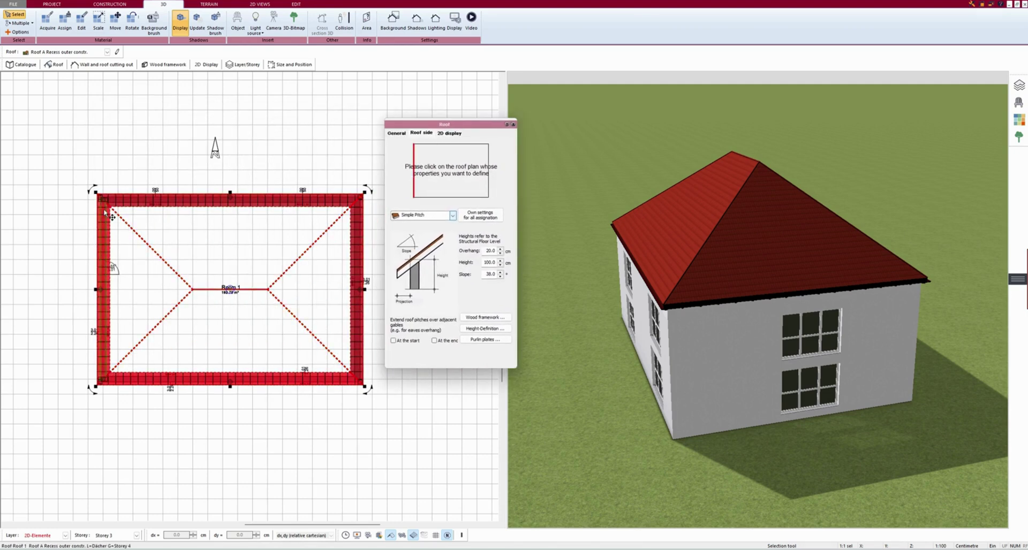
{"action": "left_click", "coordinate": [450, 145]}
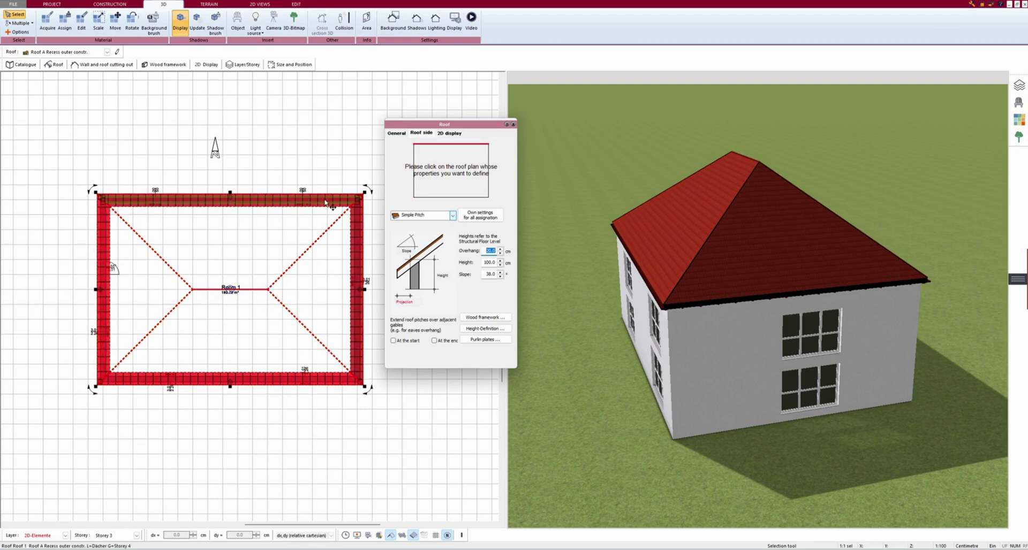
{"action": "left_click", "coordinate": [351, 237]}
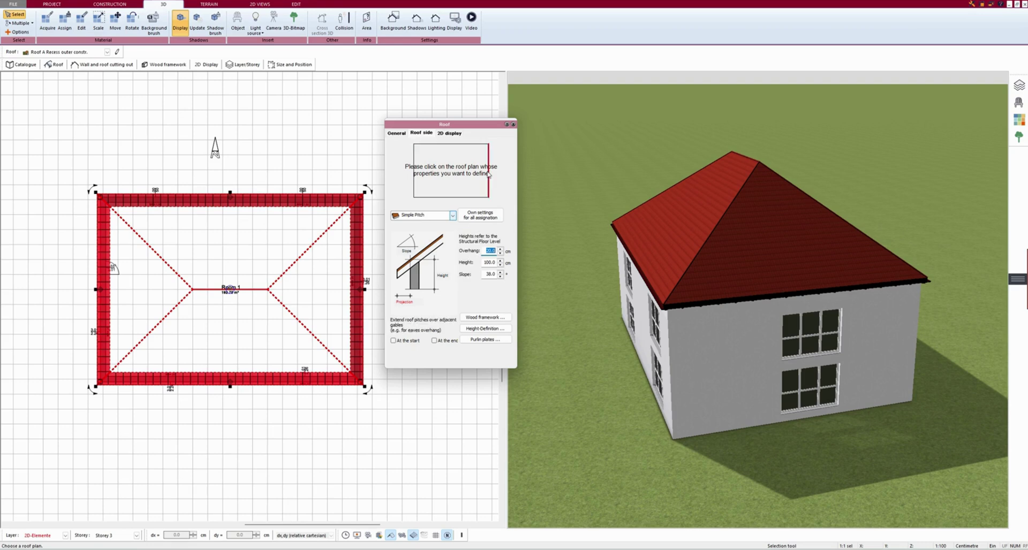
{"action": "left_click", "coordinate": [181, 380]}
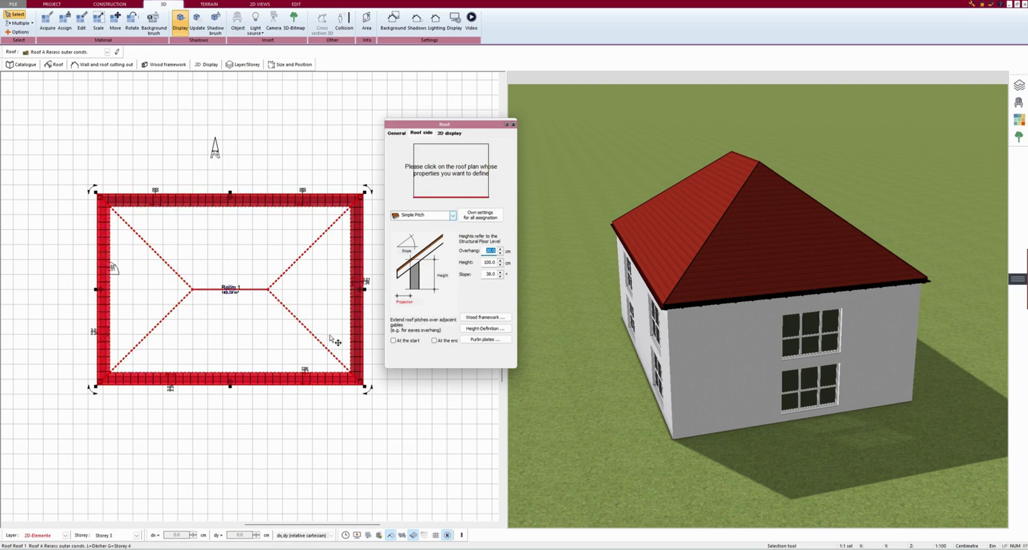
{"action": "left_click", "coordinate": [500, 248]}
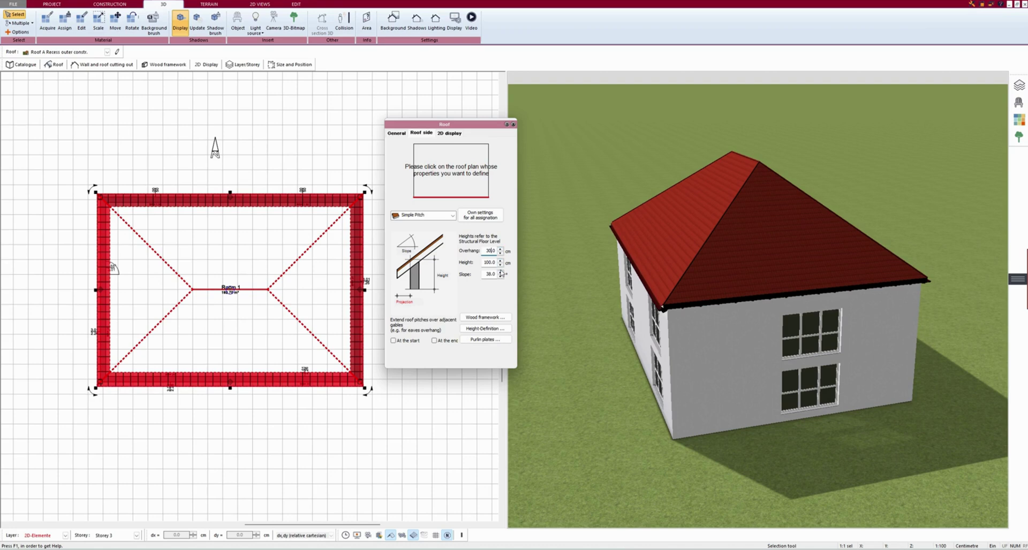
Set the south roof side's height to 95 cm and slope to 33°, and apply these settings to all roof sides
{"action": "left_click", "coordinate": [500, 265]}
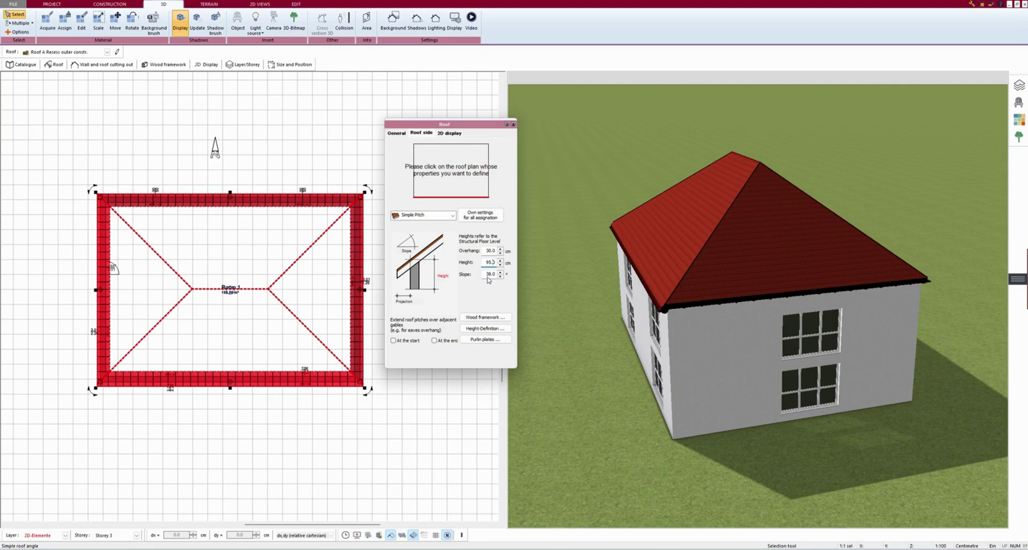
{"action": "left_click", "coordinate": [500, 276]}
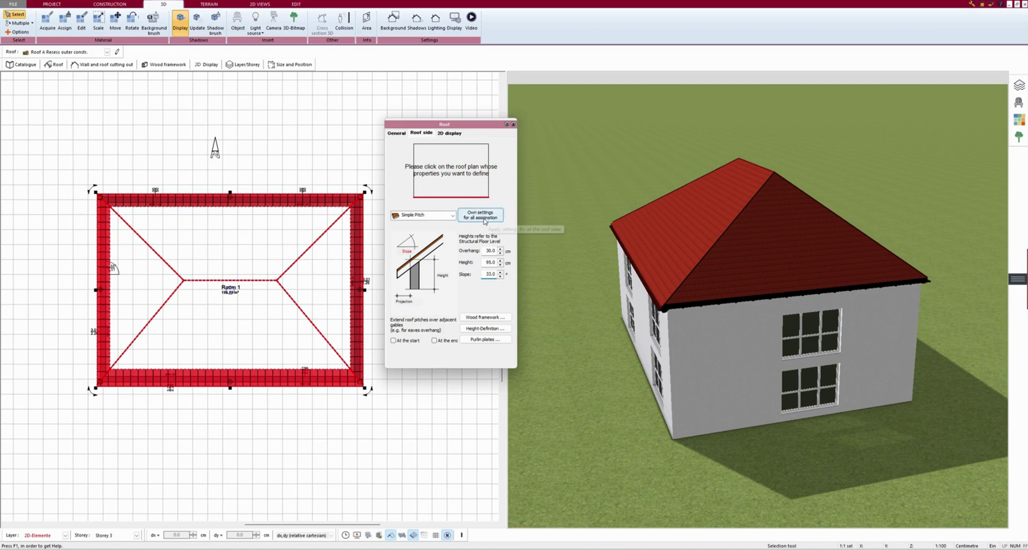
{"action": "left_click", "coordinate": [485, 218]}
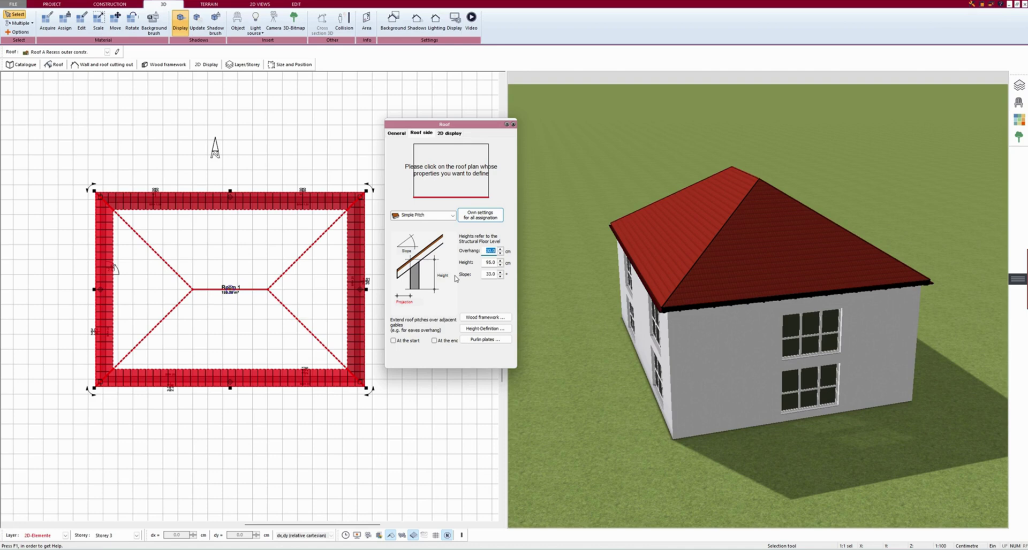
Examine the height definitions of the roof side, including the eaves, interior and exterior heights
{"action": "left_click", "coordinate": [482, 329]}
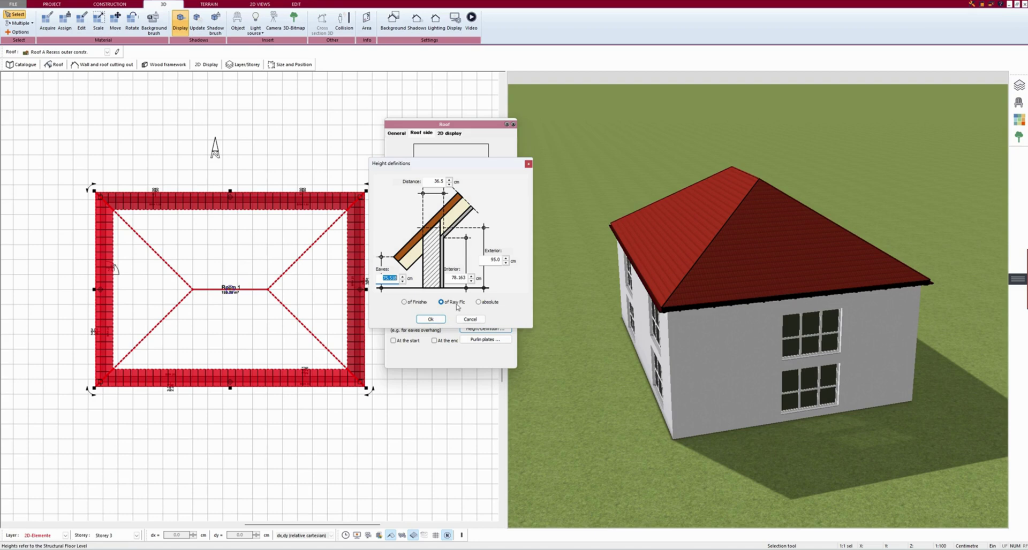
{"action": "key", "text": "Return"}
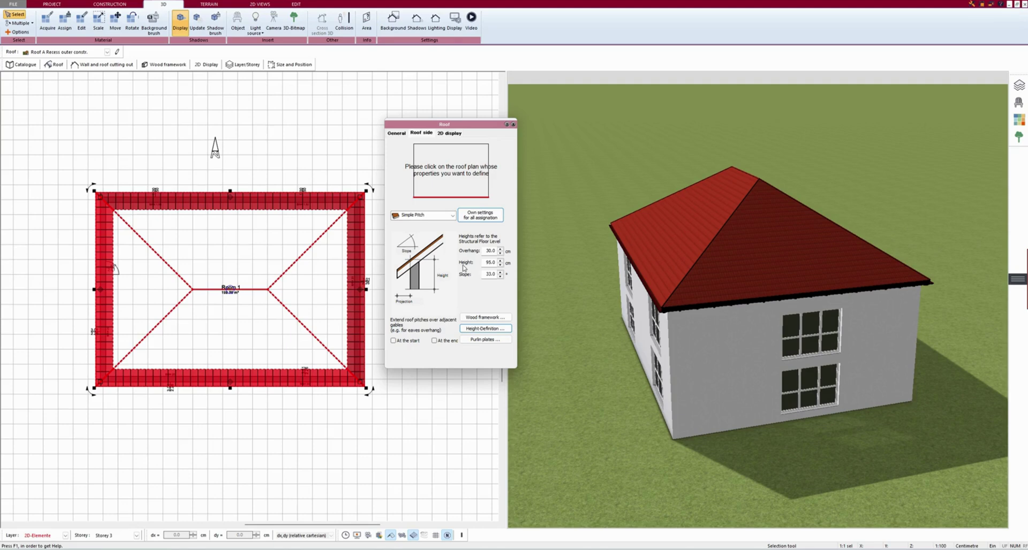
Change the roof's west and east sides from Simple Pitch to Gable
{"action": "left_click", "coordinate": [414, 172]}
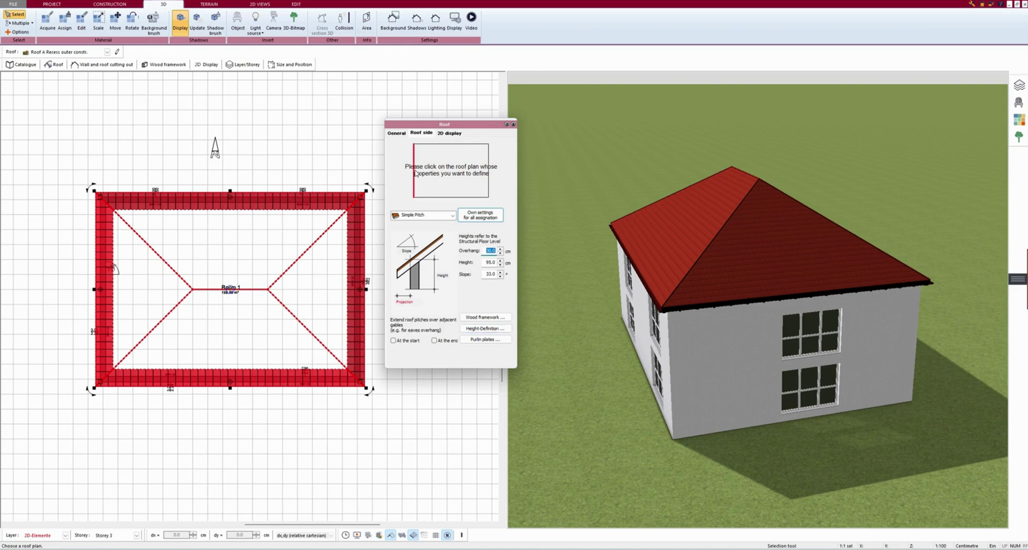
{"action": "left_click", "coordinate": [432, 217]}
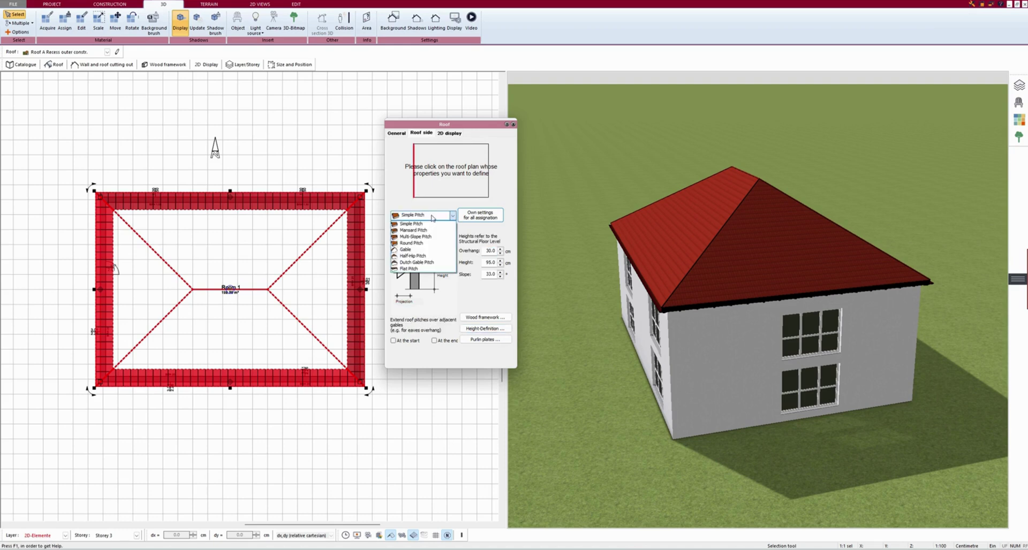
{"action": "left_click", "coordinate": [421, 250]}
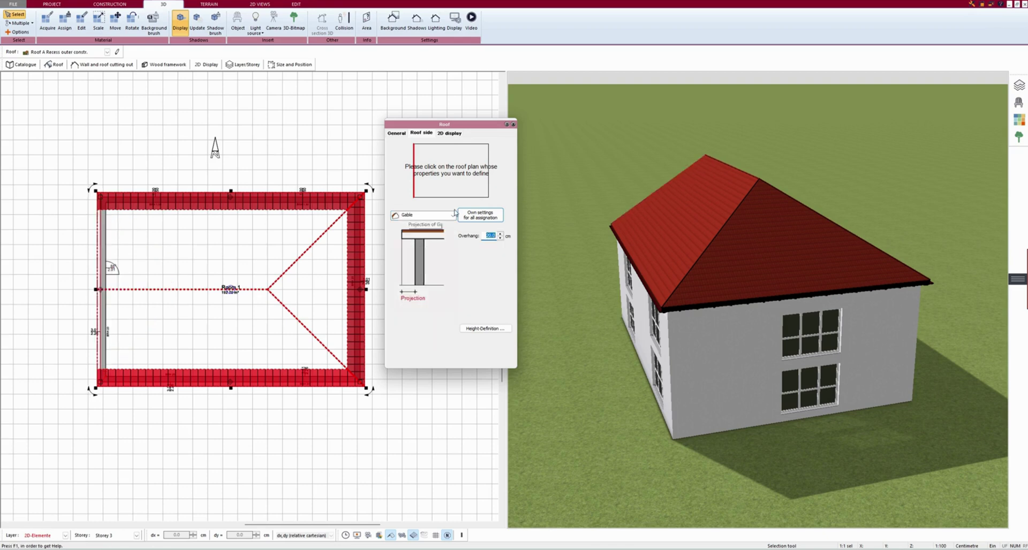
{"action": "left_click", "coordinate": [488, 174]}
{"action": "left_click", "coordinate": [436, 216]}
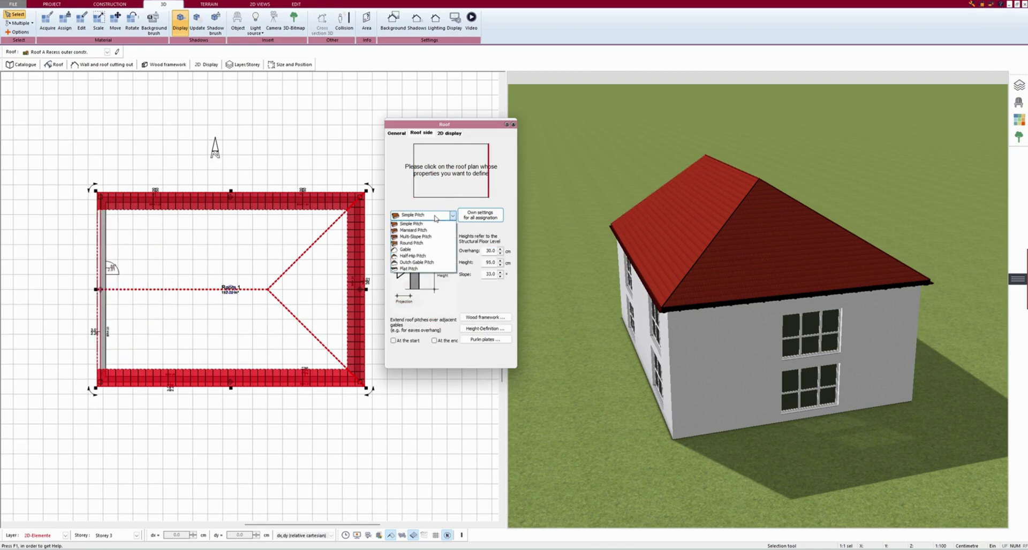
{"action": "left_click", "coordinate": [420, 250]}
Inspect the gable end of the roof and the wall beneath it in the 3D view
{"action": "middle_click_drag", "start_coordinate": [683, 288], "coordinate": [676, 288]}
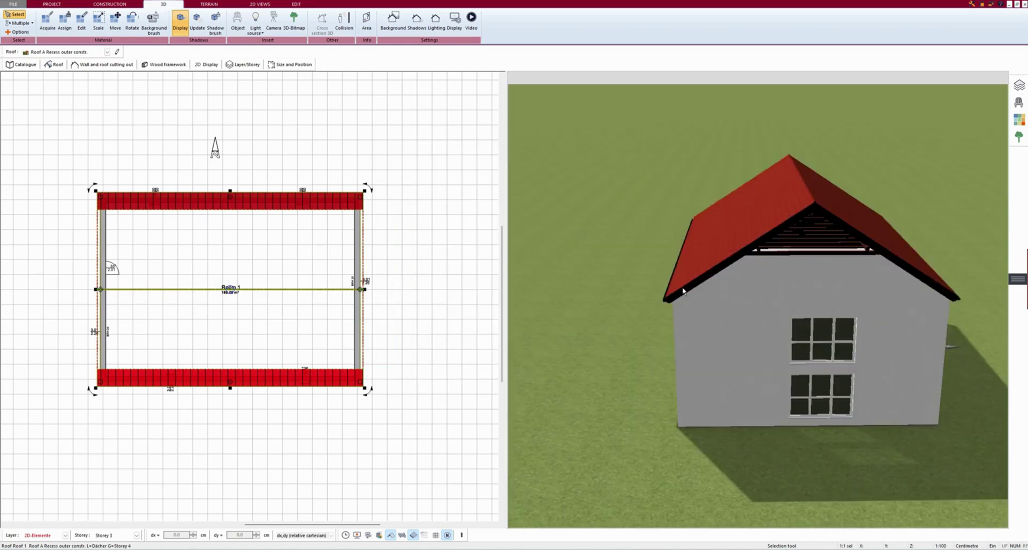
{"action": "middle_click_drag", "start_coordinate": [683, 288], "coordinate": [693, 289]}
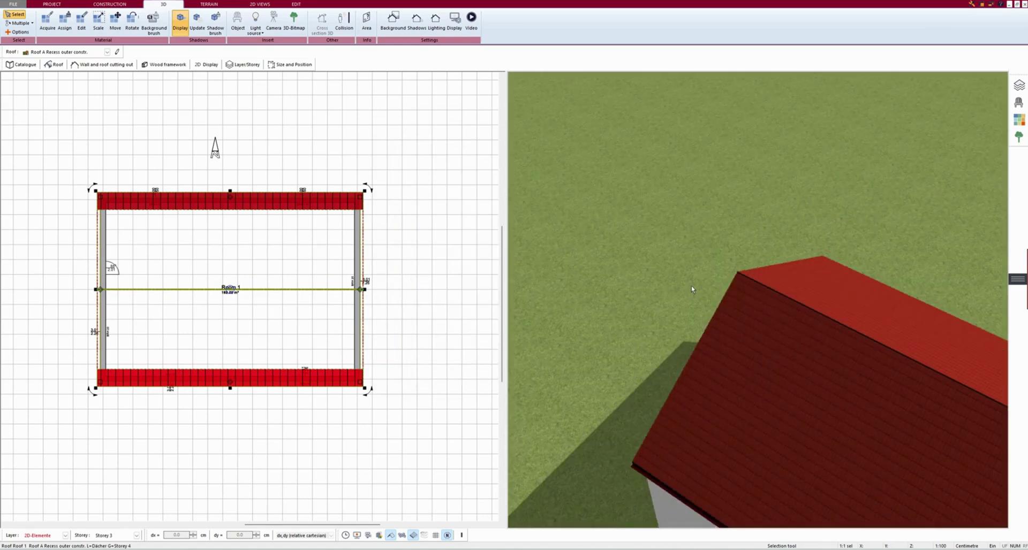
{"action": "scroll", "coordinate": [693, 290], "scroll_direction": "down", "scroll_amount": 6}
{"action": "left_click_drag", "start_coordinate": [696, 304], "coordinate": [713, 309]}
{"action": "scroll", "coordinate": [867, 213], "scroll_direction": "up", "scroll_amount": 4}
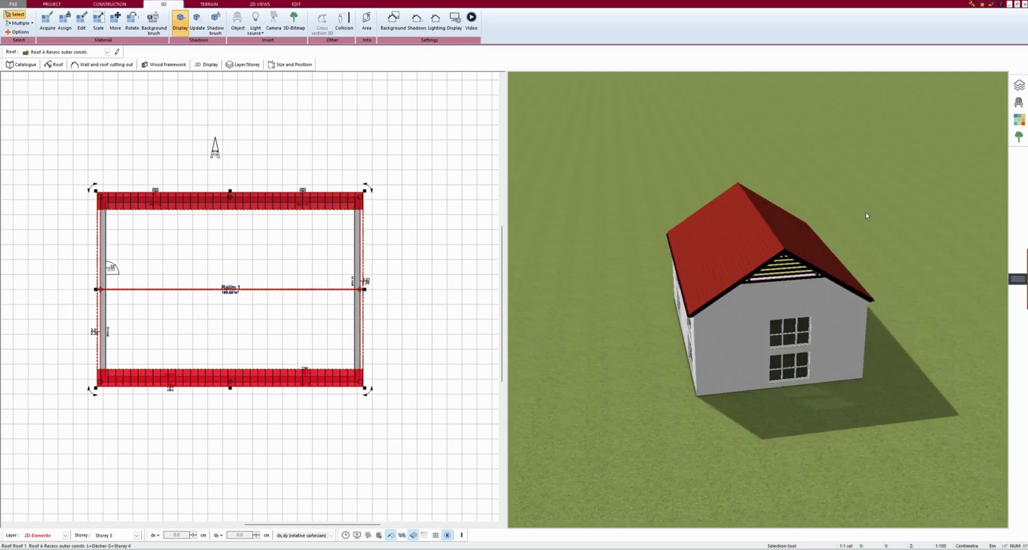
{"action": "scroll", "coordinate": [808, 246], "scroll_direction": "up", "scroll_amount": 5}
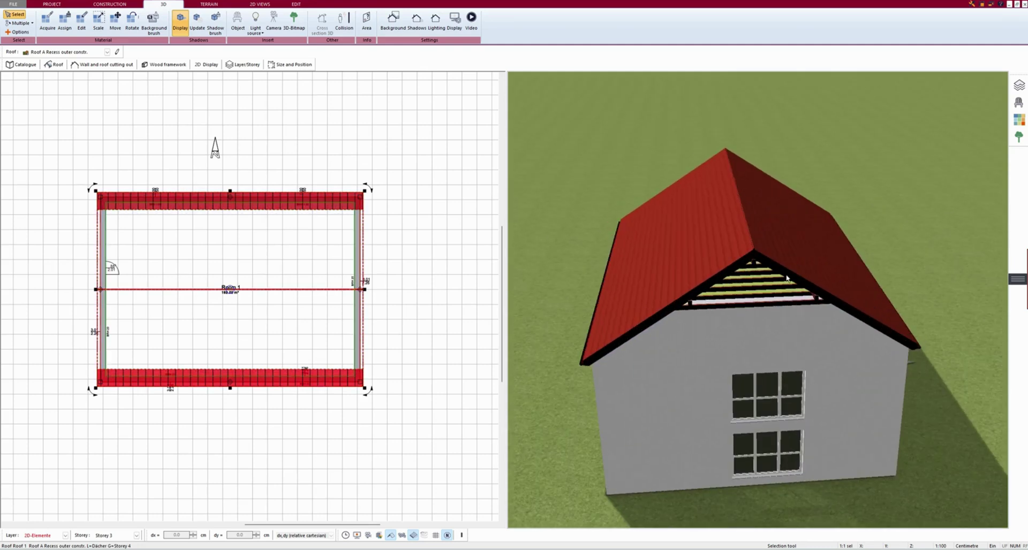
{"action": "left_click_drag", "start_coordinate": [786, 278], "coordinate": [786, 276]}
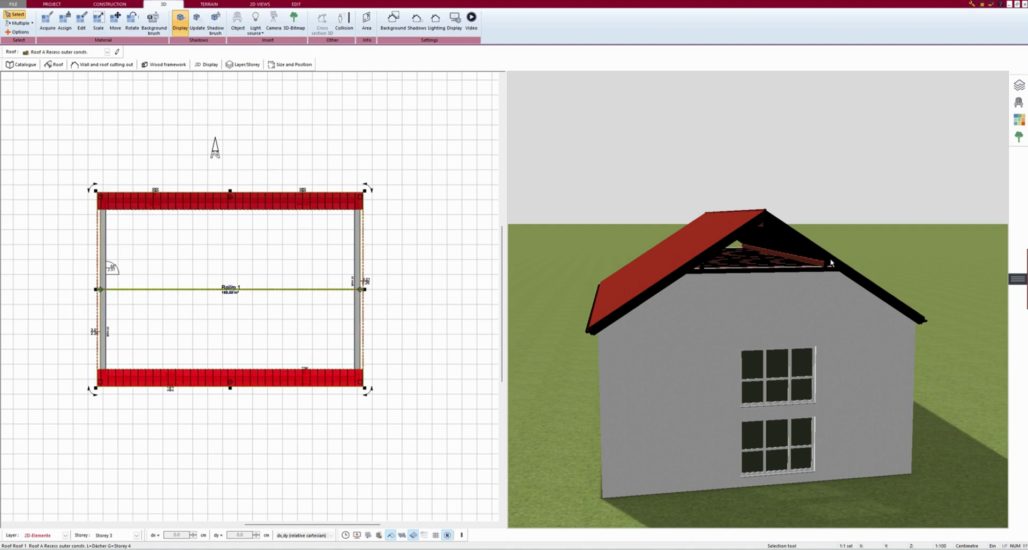
{"action": "left_click", "coordinate": [751, 316]}
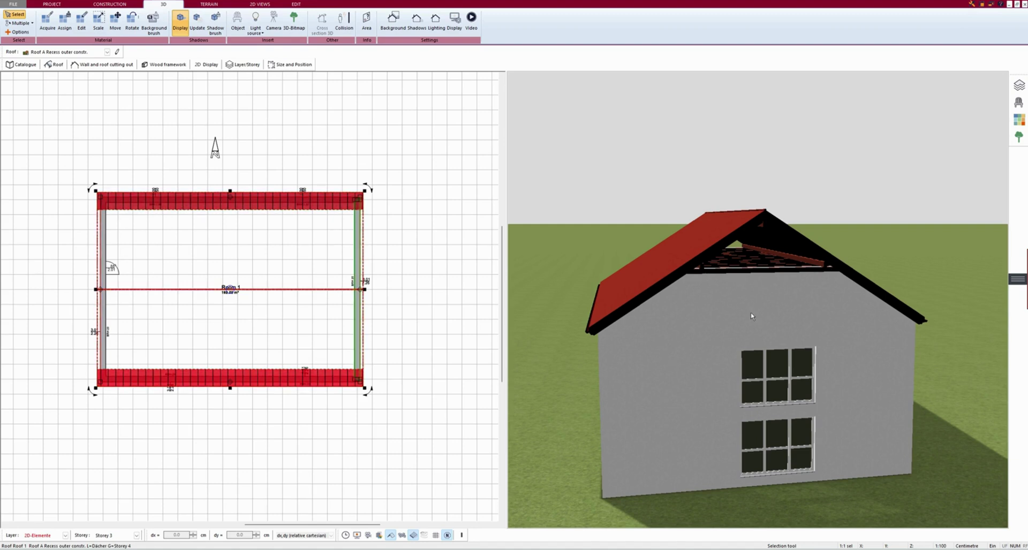
Make Storey 4 the current storey in the storey manager
{"action": "left_click", "coordinate": [1019, 84]}
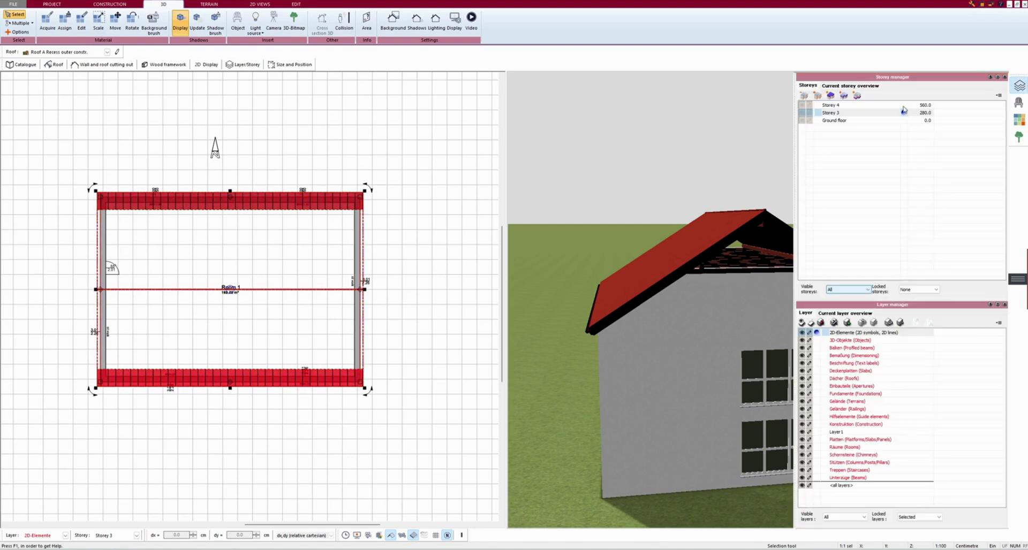
{"action": "left_click", "coordinate": [859, 106]}
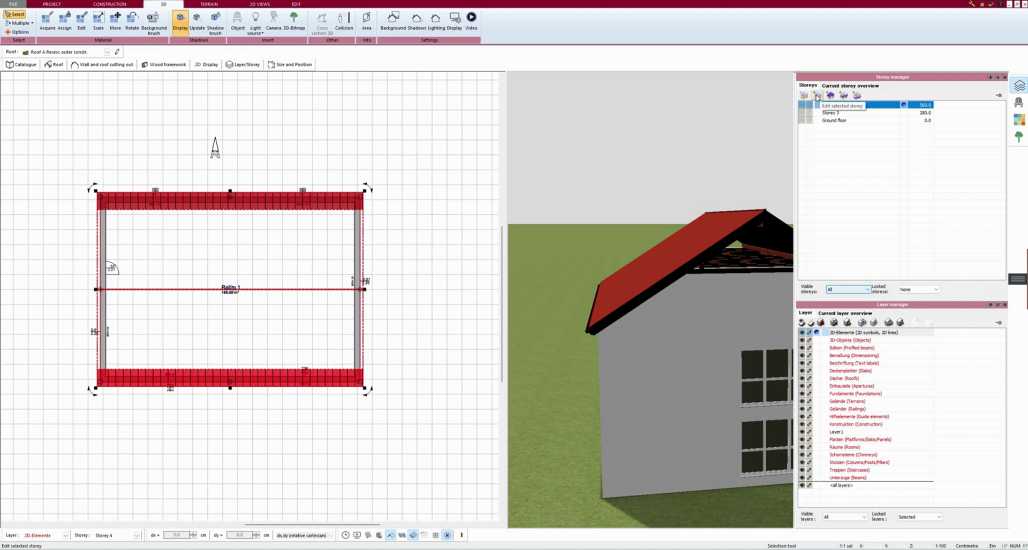
Set the clearance of Storey 4 to 400 cm, and then raise it to 500 cm
{"action": "left_click", "coordinate": [817, 97]}
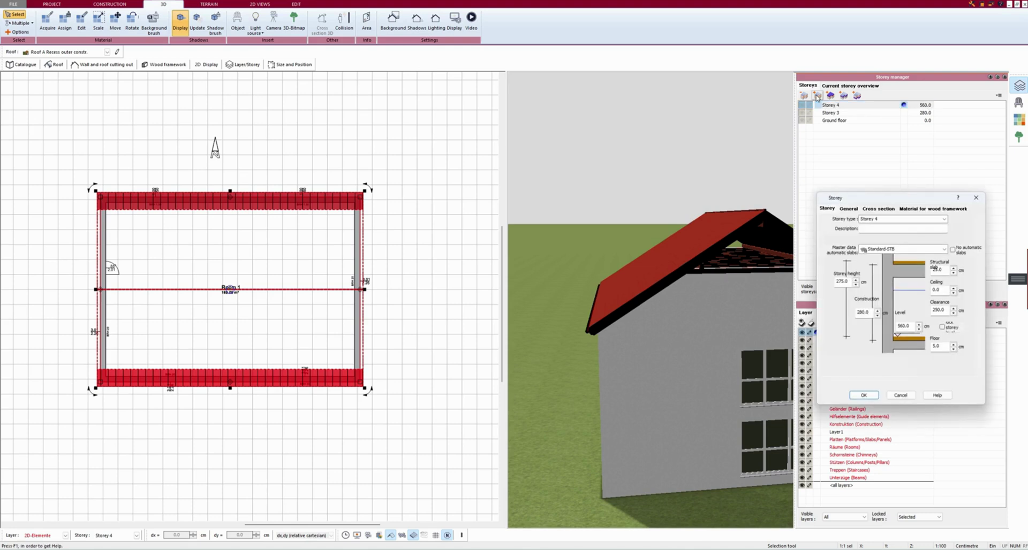
{"action": "left_click", "coordinate": [946, 311]}
{"action": "type", "text": "400"}
{"action": "key", "text": "Return"}
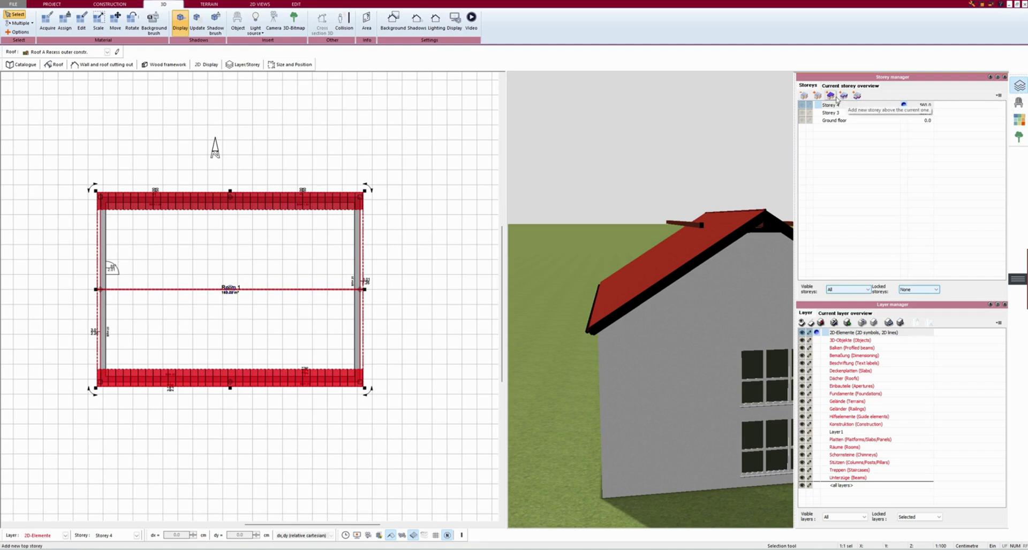
{"action": "left_click", "coordinate": [818, 96]}
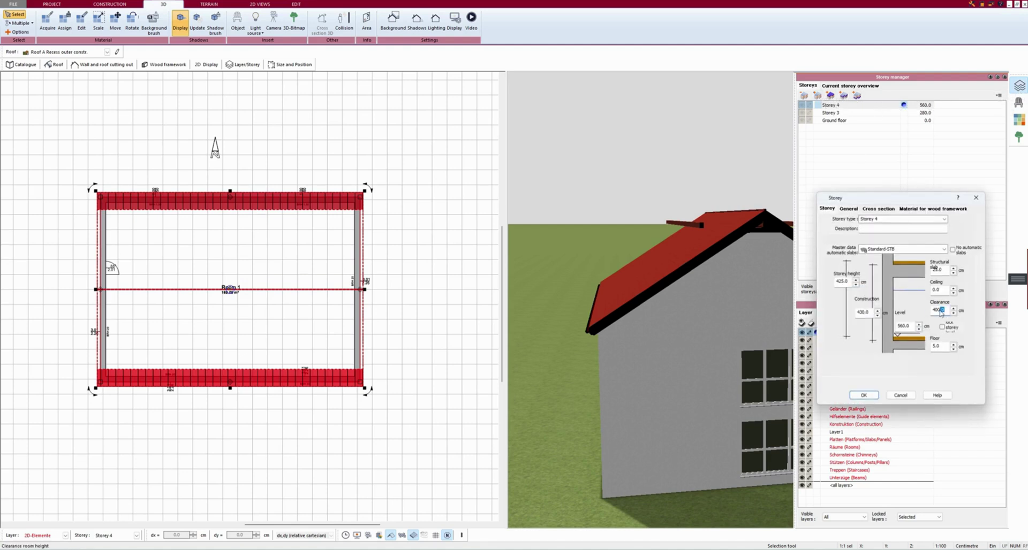
{"action": "key", "text": "Return"}
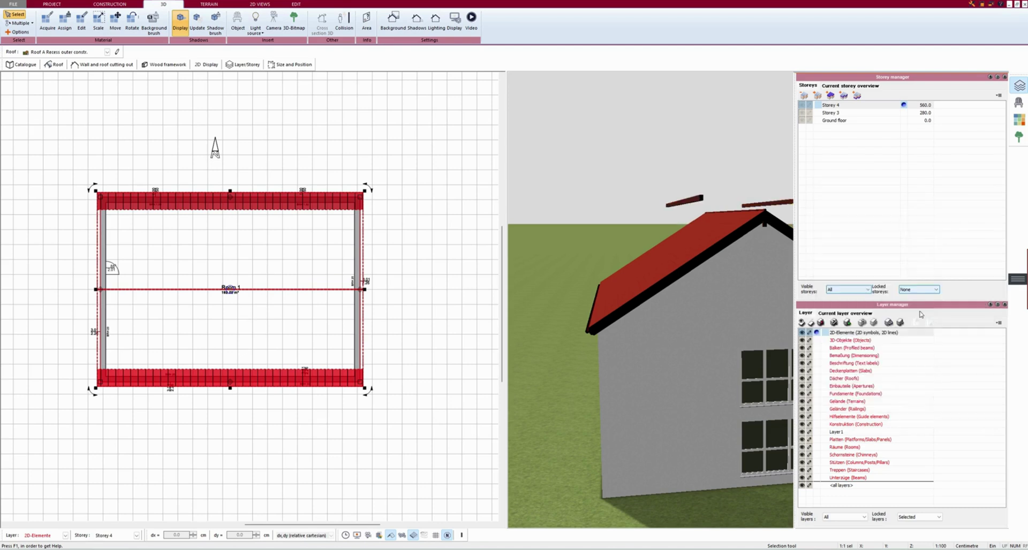
Switch the display of the roof's wood framework off and back on
{"action": "right_click", "coordinate": [413, 535]}
{"action": "left_click", "coordinate": [415, 515]}
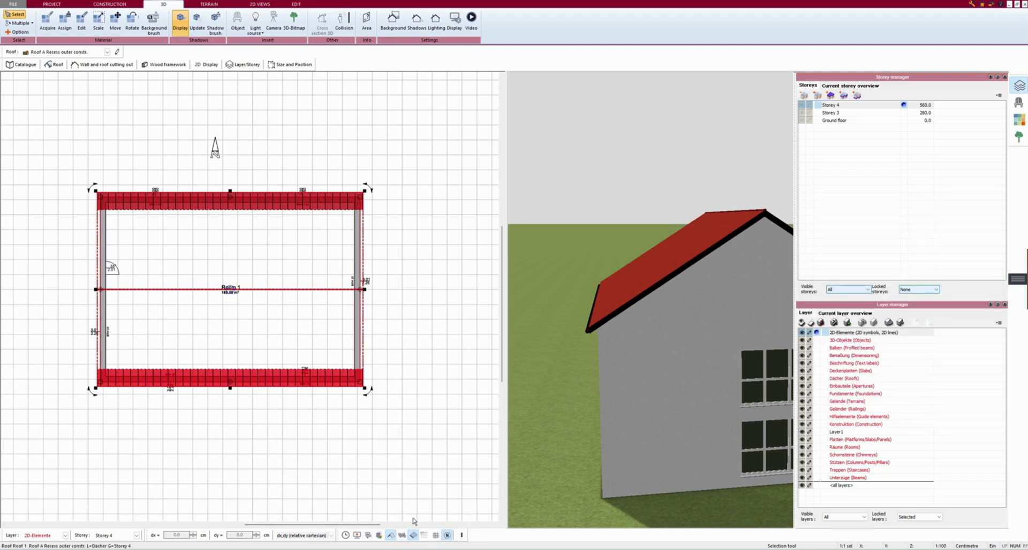
{"action": "right_click", "coordinate": [413, 534]}
{"action": "left_click", "coordinate": [418, 521]}
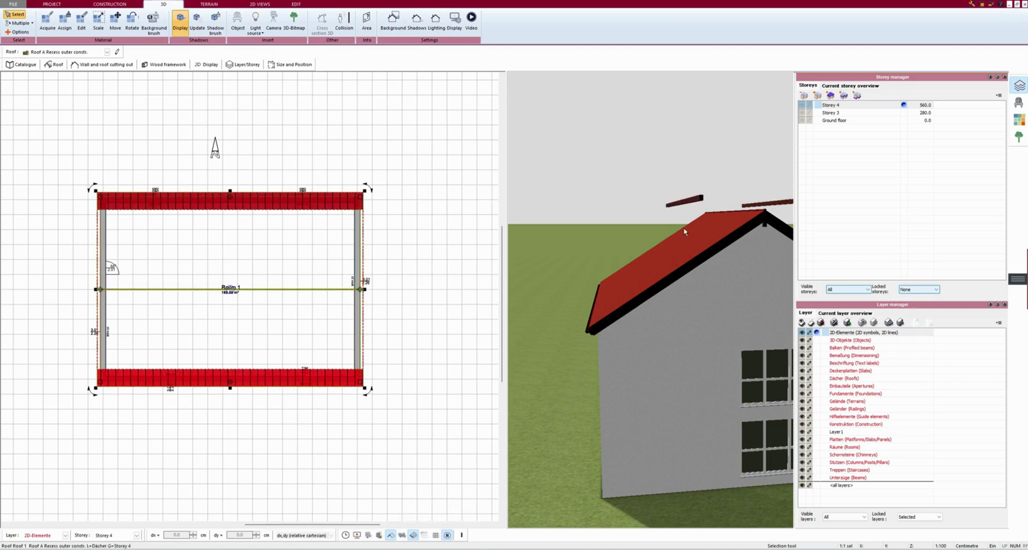
Set the clearance of Storey 4 to 250 cm
{"action": "left_click", "coordinate": [1025, 86]}
{"action": "left_click", "coordinate": [1026, 86]}
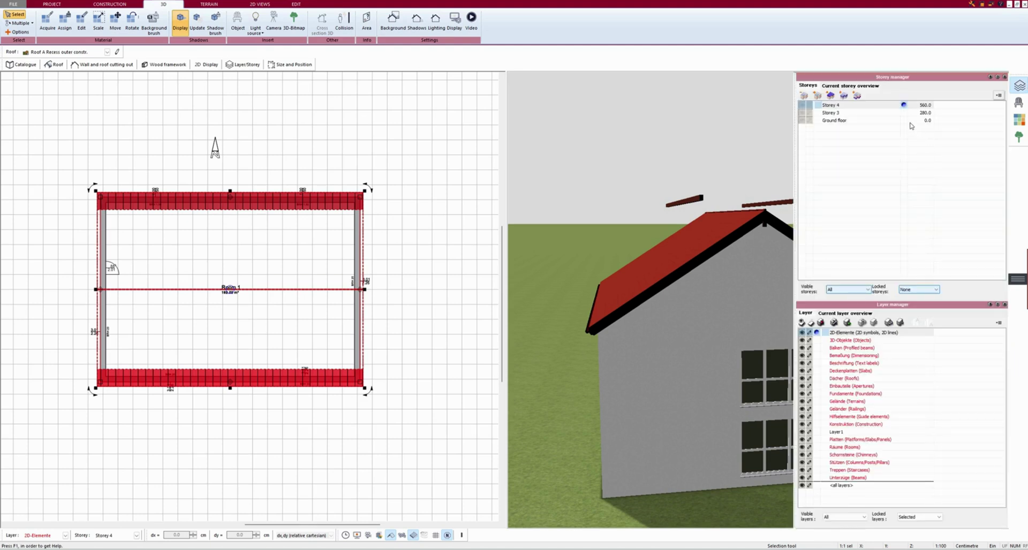
{"action": "left_click", "coordinate": [831, 97]}
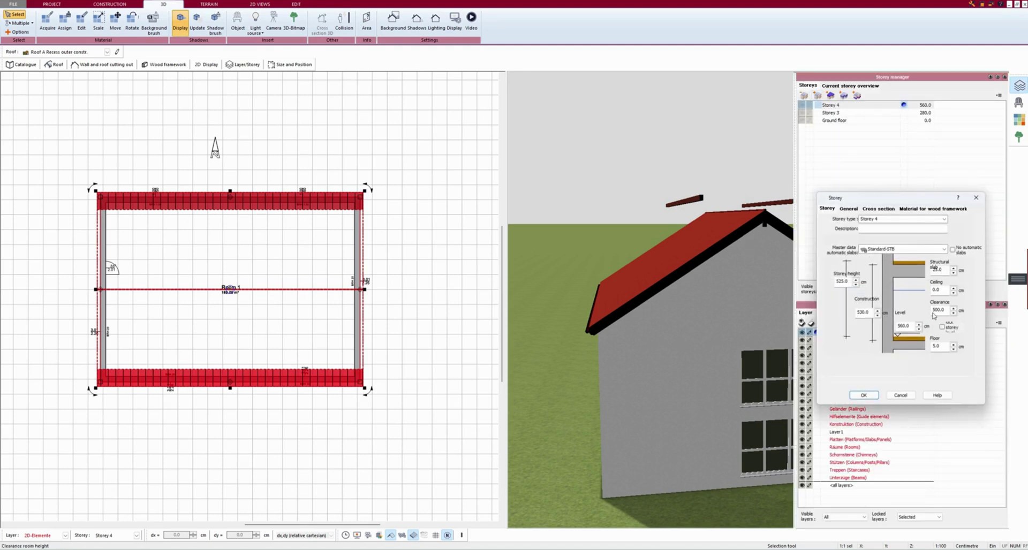
{"action": "double_click", "coordinate": [945, 313]}
{"action": "type", "text": "250"}
{"action": "left_click", "coordinate": [866, 396]}
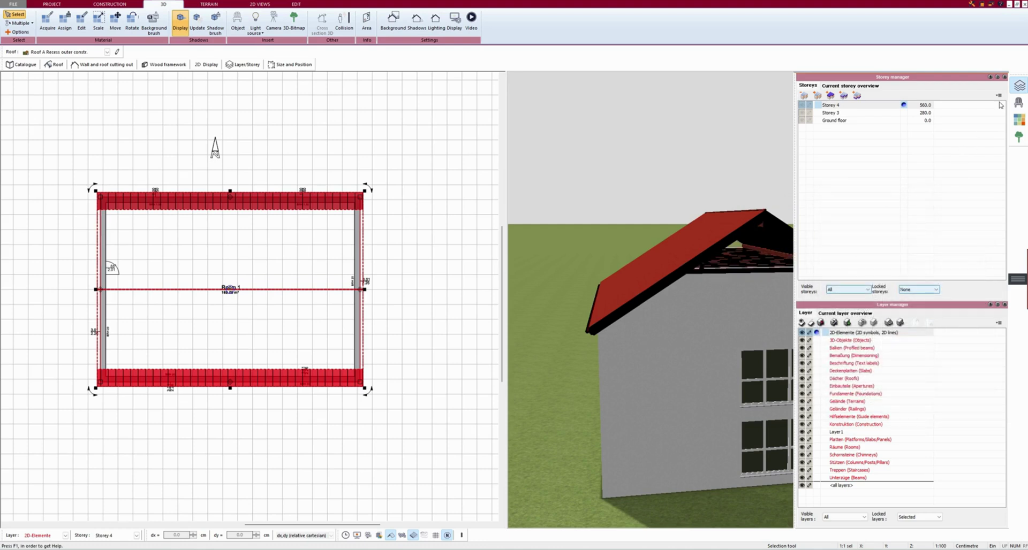
Add Storey 5 above Storey 4 with all walls copied to it
{"action": "left_click", "coordinate": [844, 96]}
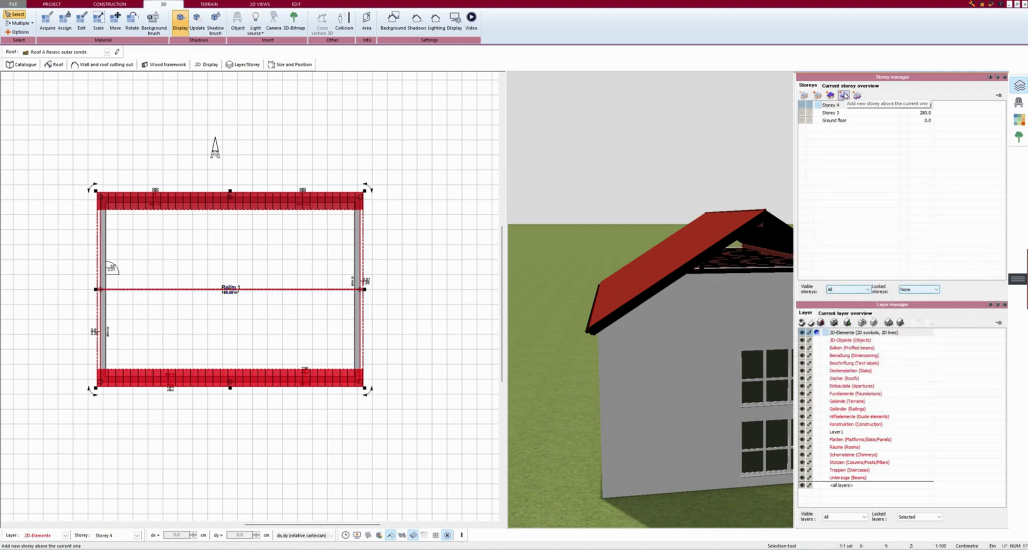
{"action": "left_click", "coordinate": [907, 394]}
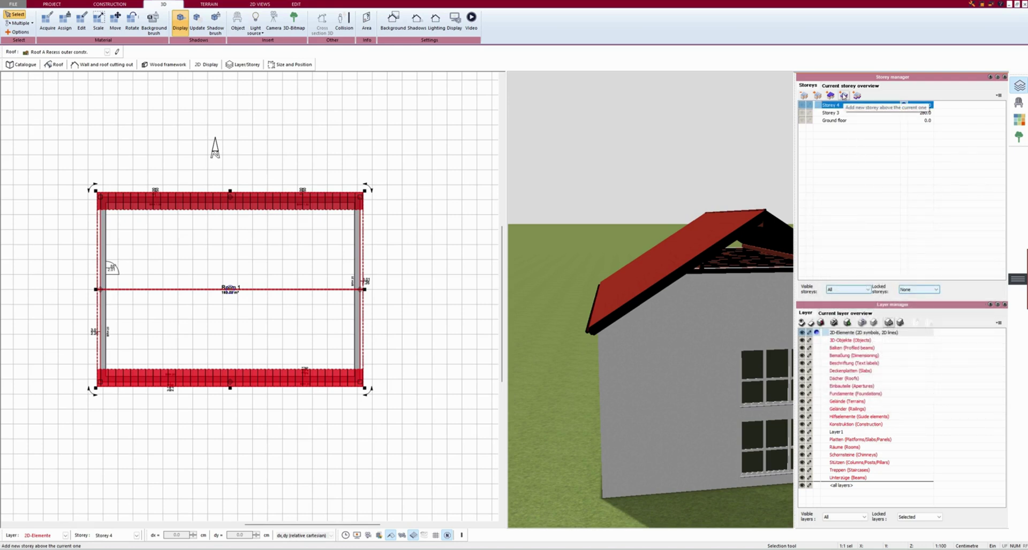
{"action": "left_click", "coordinate": [845, 95]}
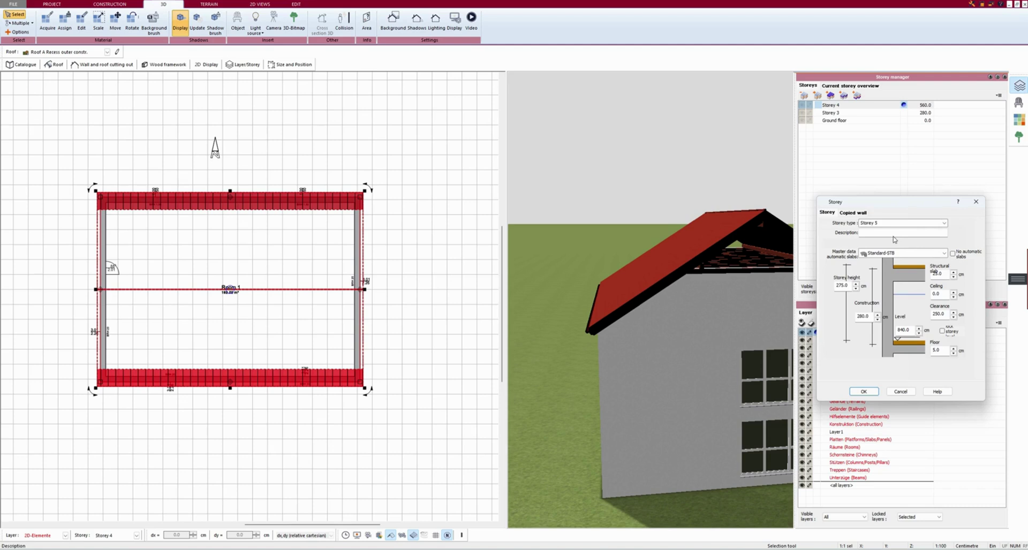
{"action": "left_click", "coordinate": [851, 213]}
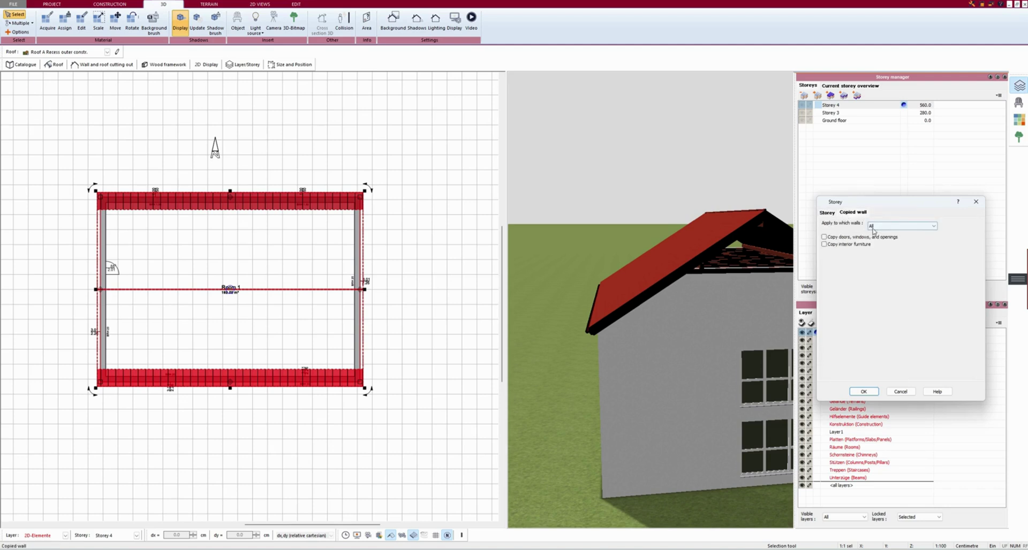
{"action": "left_click", "coordinate": [868, 396]}
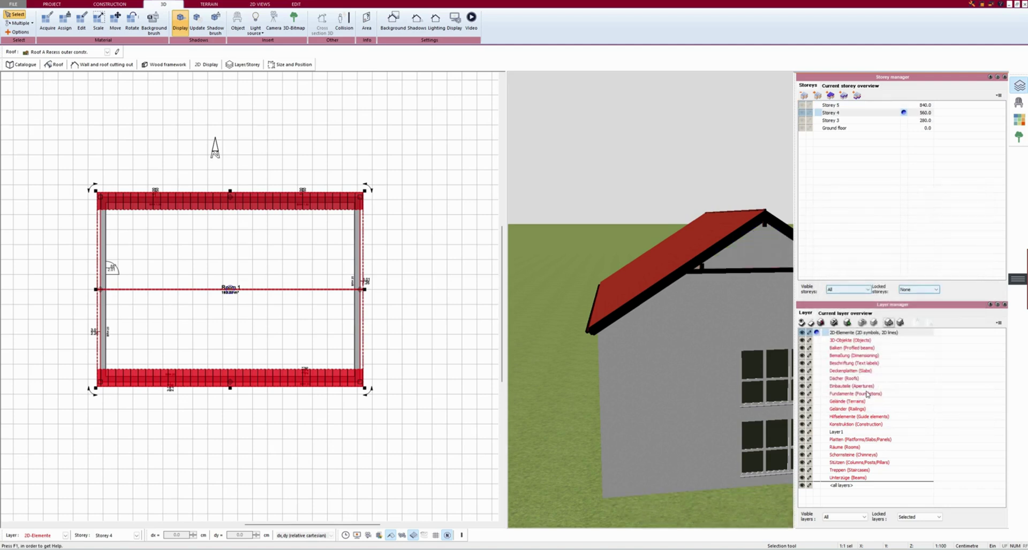
{"action": "left_click", "coordinate": [1018, 90]}
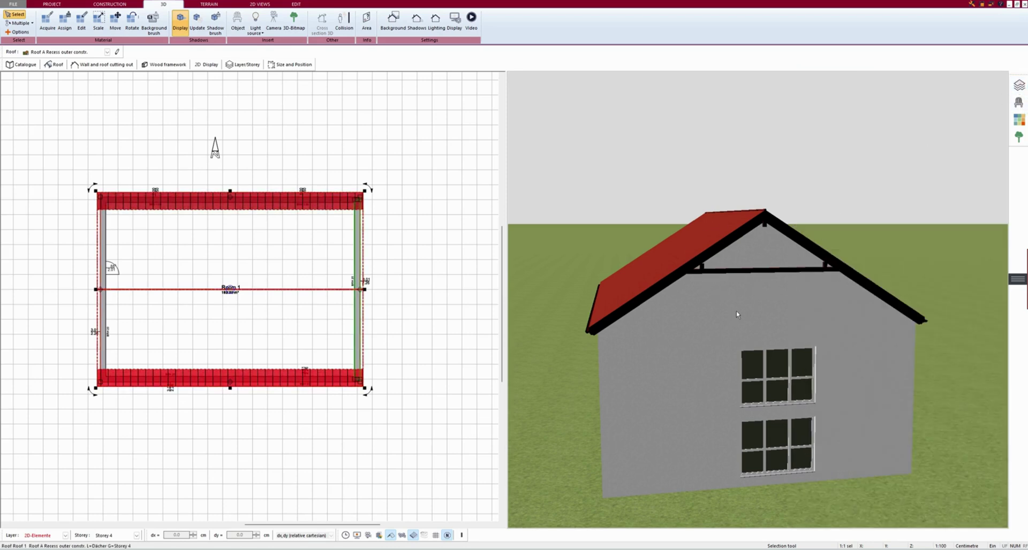
{"action": "mouse_move", "coordinate": [736, 312]}
{"action": "left_mouse_down"}
{"action": "mouse_move", "coordinate": [753, 313]}
{"action": "mouse_move", "coordinate": [733, 307]}
{"action": "left_mouse_up"}
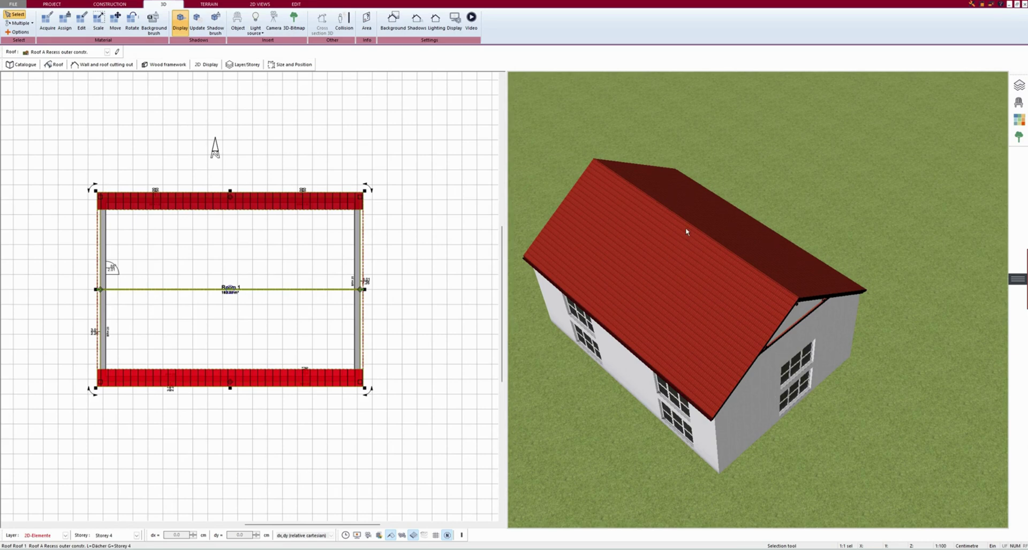
Delete the gable roof from the building
{"action": "key", "text": "Delete"}
{"action": "left_click", "coordinate": [1018, 86]}
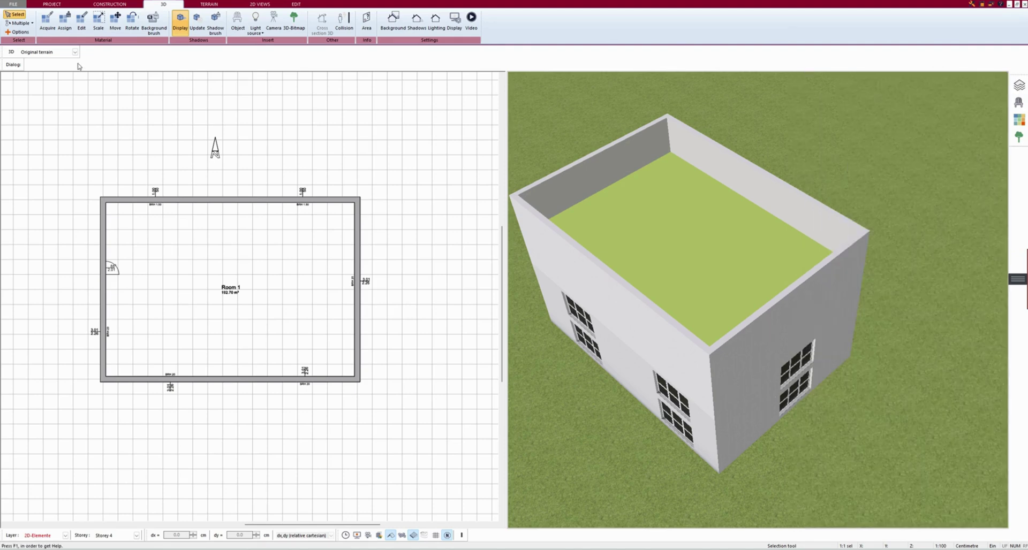
{"action": "left_click", "coordinate": [160, 119]}
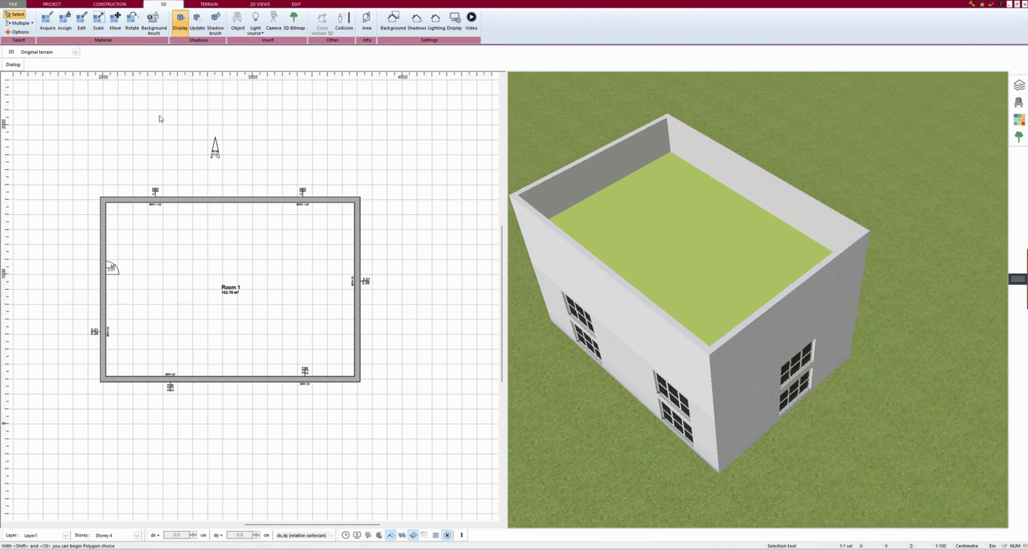
Add a roof with automatic outline recognition over the outer walls of Storey 4
{"action": "left_click", "coordinate": [289, 21]}
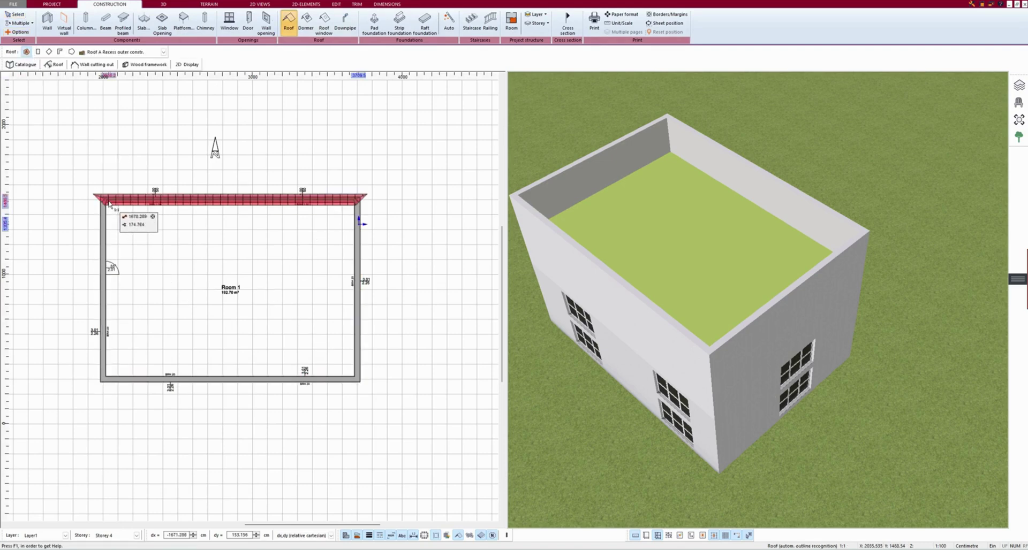
{"action": "left_click", "coordinate": [353, 382]}
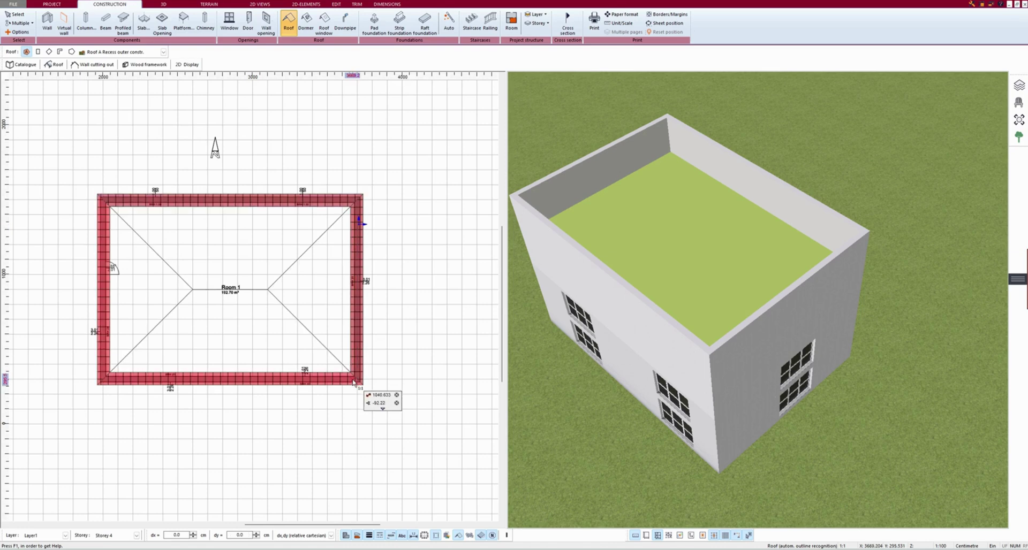
{"action": "left_click", "coordinate": [16, 16]}
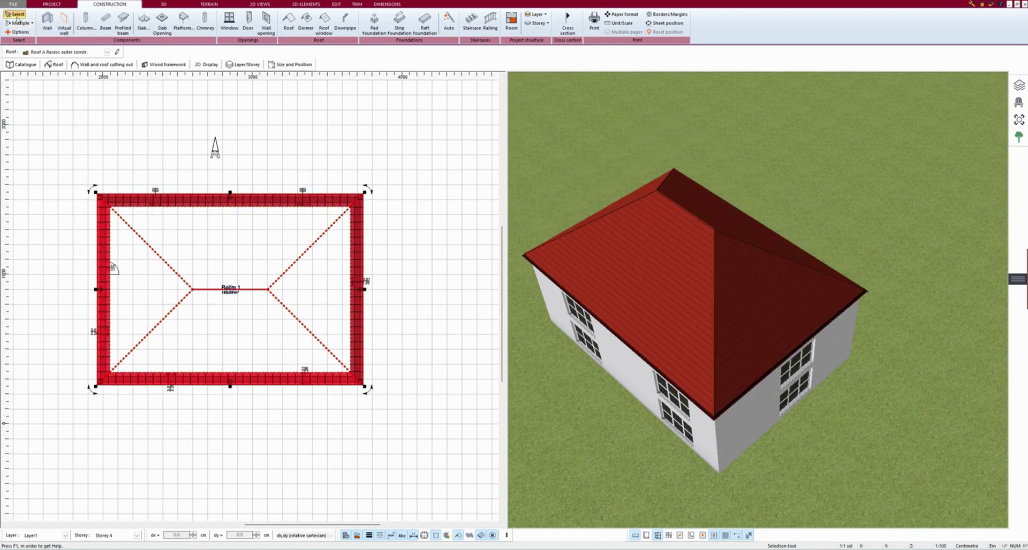
Change three sides of the new roof to Gable, leaving only the short side opposite the door wall as a pitch
{"action": "left_click", "coordinate": [685, 216]}
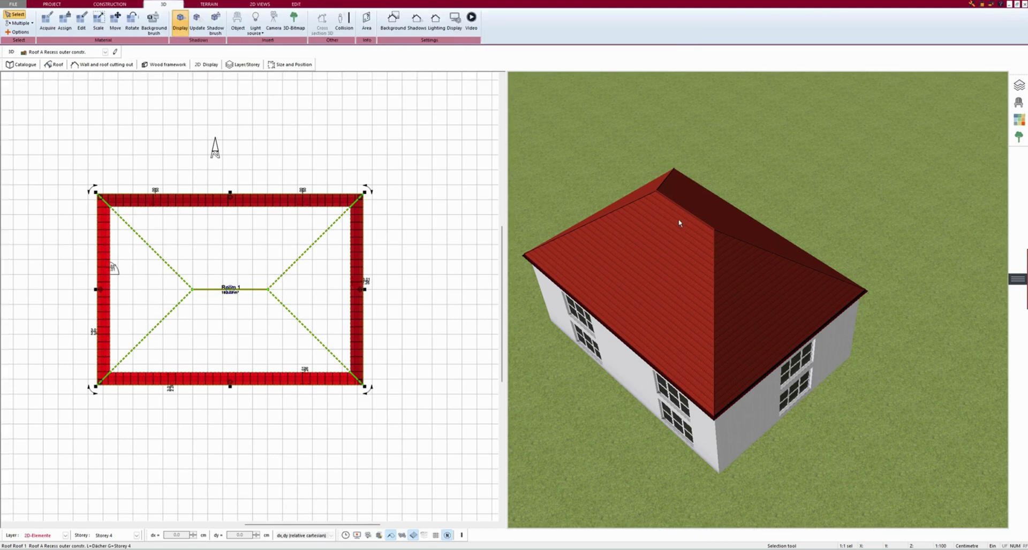
{"action": "left_click", "coordinate": [53, 65]}
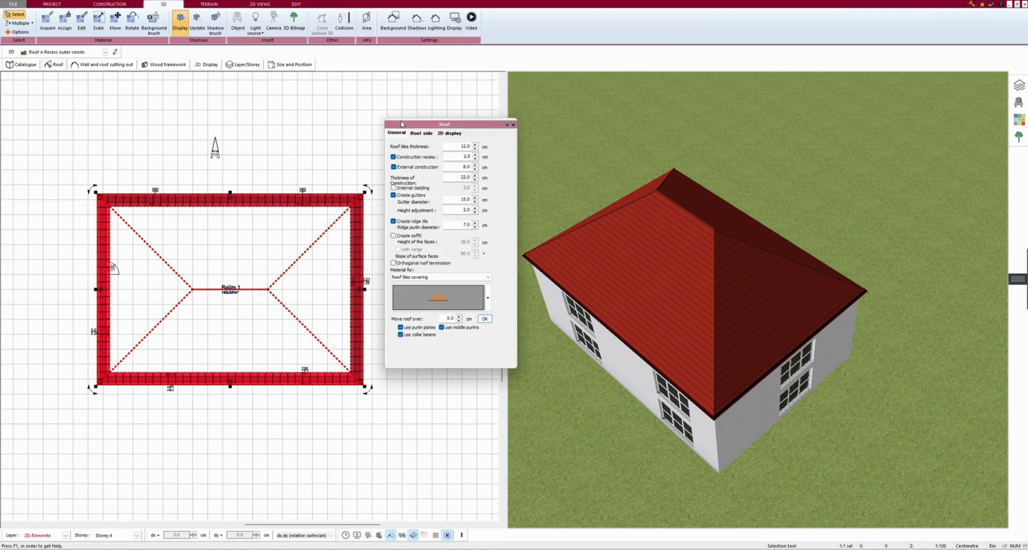
{"action": "left_click", "coordinate": [422, 133]}
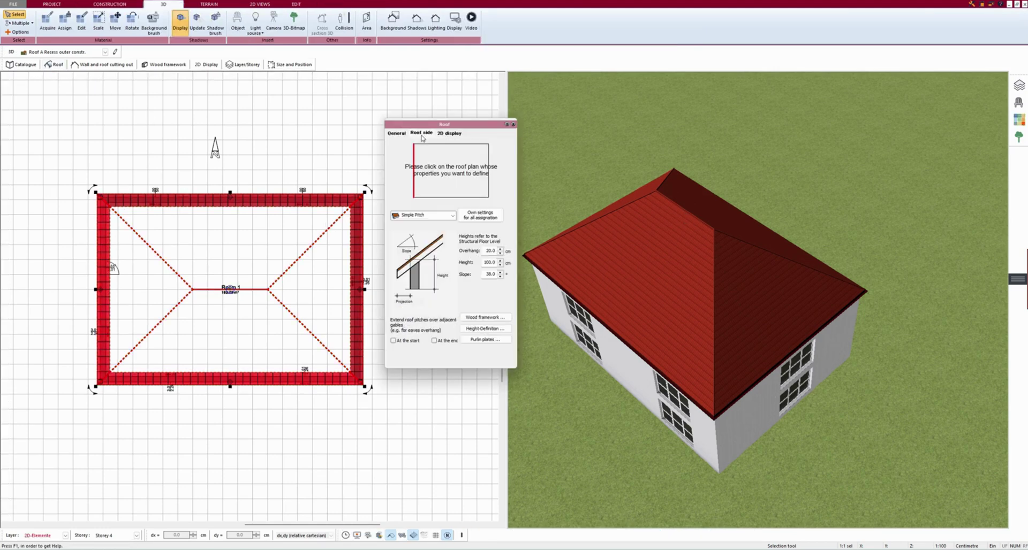
{"action": "left_click", "coordinate": [431, 219]}
{"action": "left_click", "coordinate": [429, 222]}
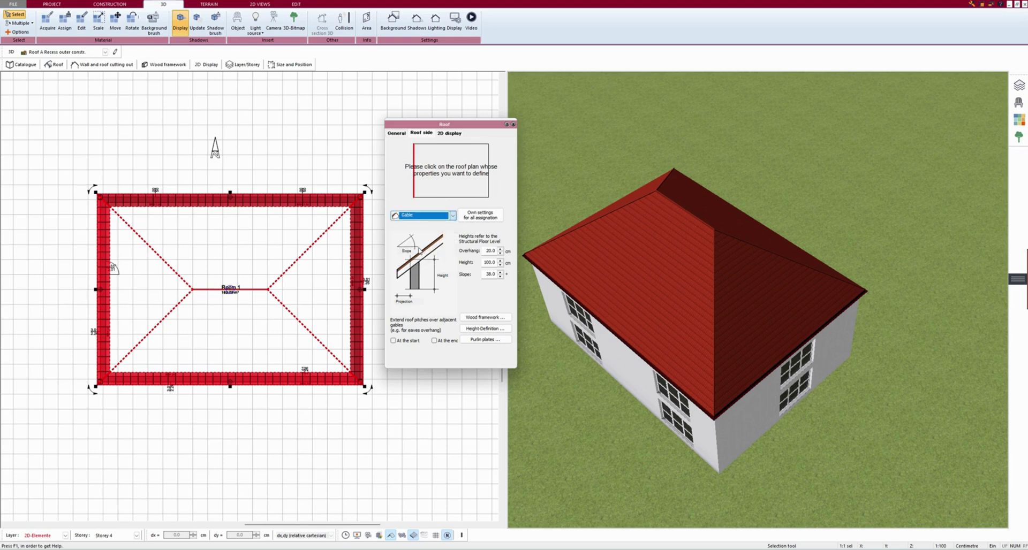
{"action": "left_click", "coordinate": [428, 219]}
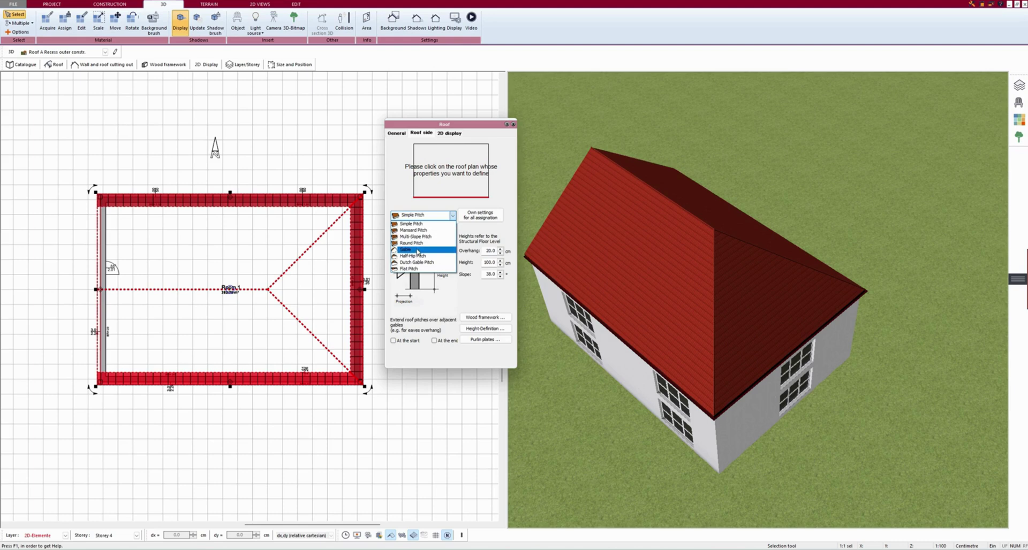
{"action": "left_click", "coordinate": [425, 251]}
{"action": "left_click", "coordinate": [443, 143]}
{"action": "left_click", "coordinate": [423, 212]}
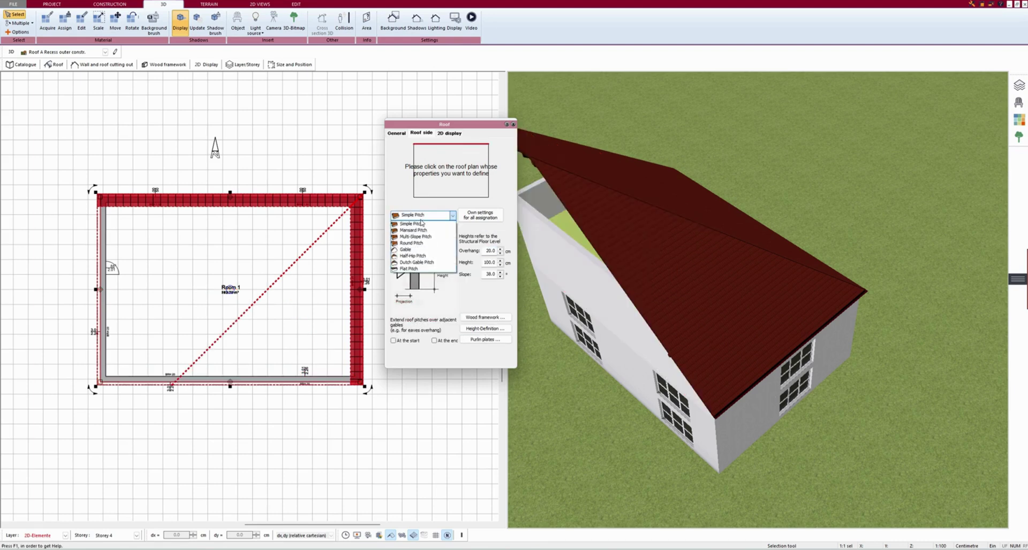
{"action": "left_click", "coordinate": [426, 258]}
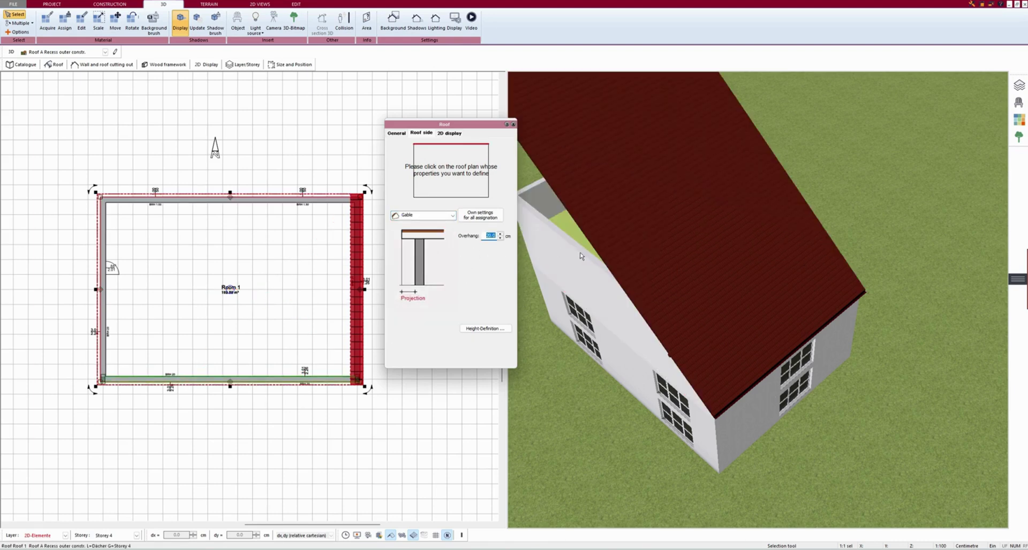
Set the slope of the roof's one remaining Simple Pitch side to 5°
{"action": "left_click", "coordinate": [489, 176]}
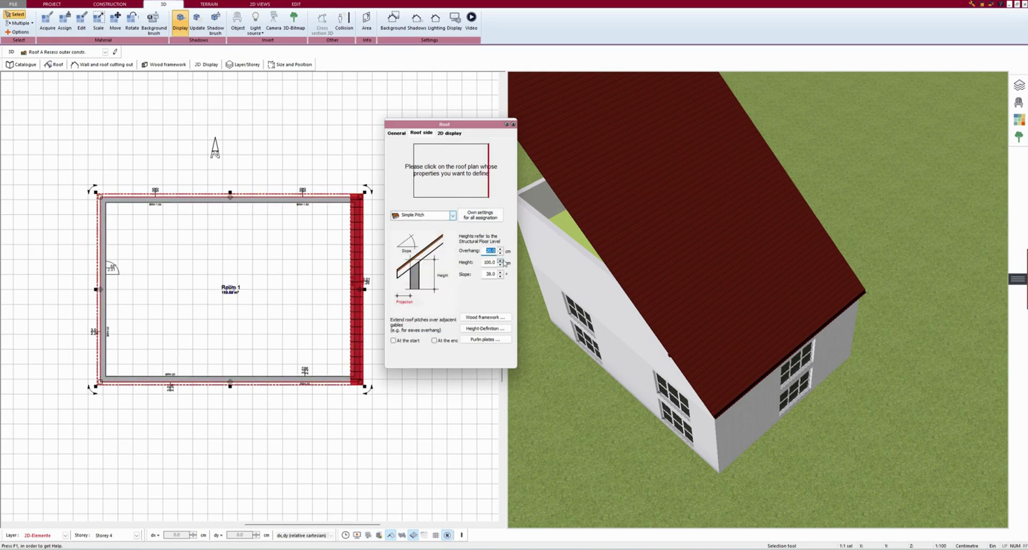
{"action": "key", "text": "Tab"}
{"action": "key", "text": "Tab"}
{"action": "type", "text": "5"}
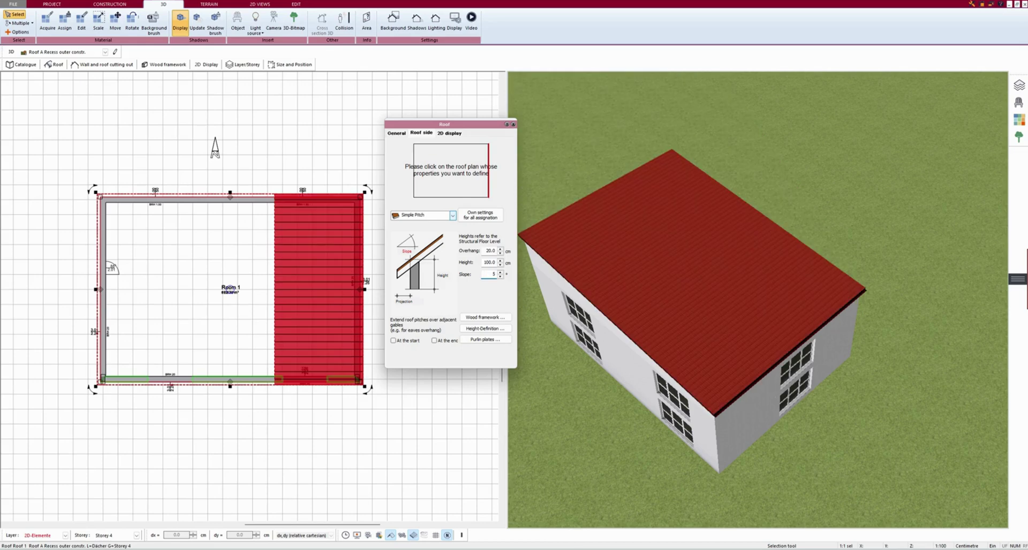